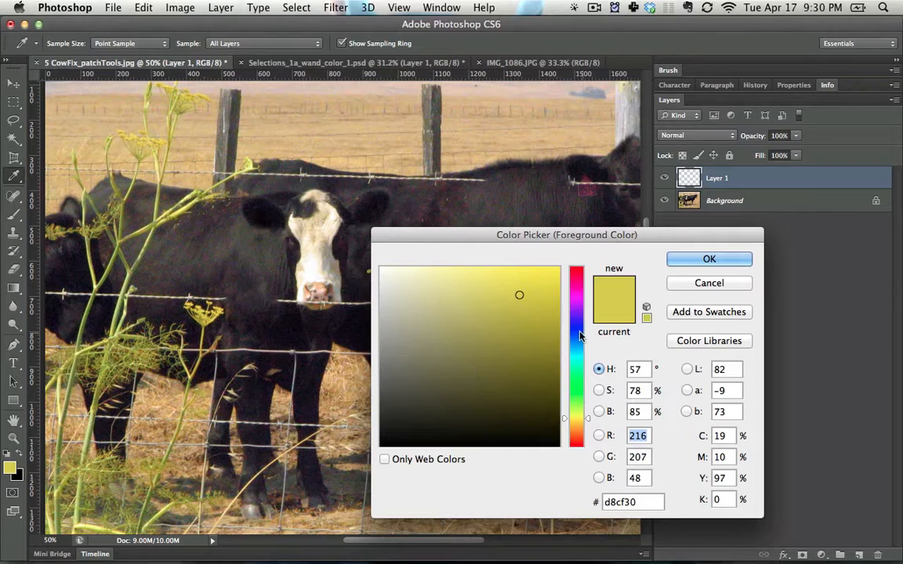
Set the foreground color to a bright blue and undo the yellow brush stroke on Layer 1
{"action": "left_click", "coordinate": [578, 331]}
{"action": "left_click", "coordinate": [529, 356]}
{"action": "left_click", "coordinate": [560, 267]}
{"action": "left_click", "coordinate": [706, 263]}
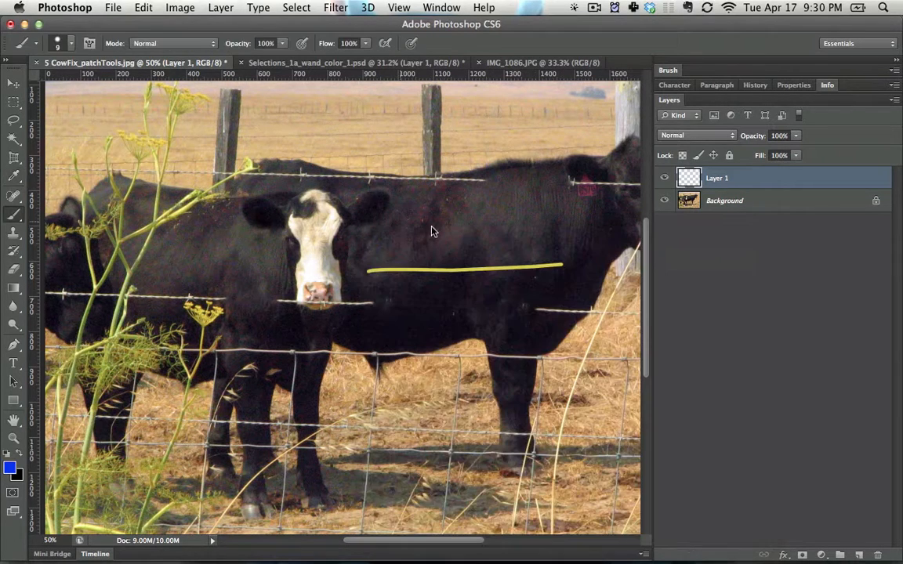
{"action": "key", "text": "alt+super+z"}
{"action": "key", "text": "alt+super+z"}
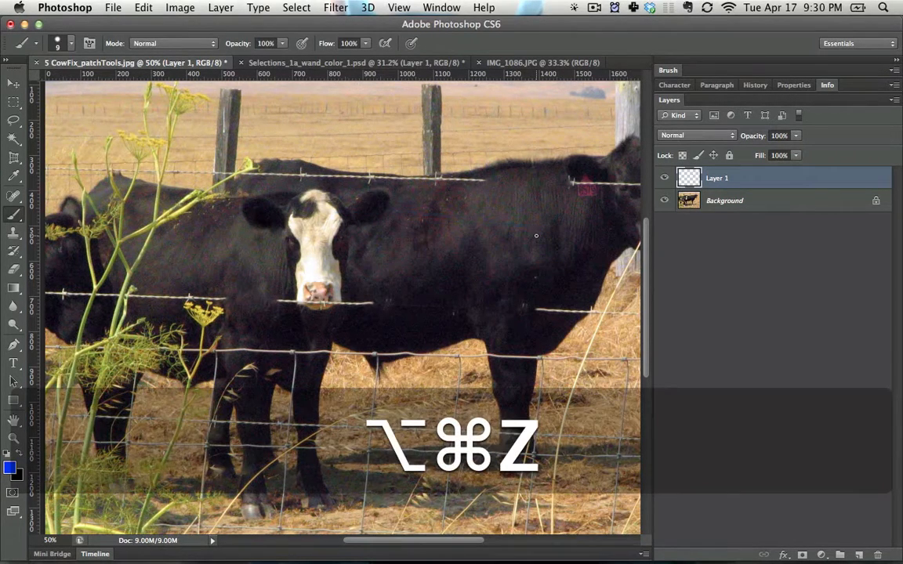
Paint two blue strokes across the large cow's side, one with a 60 px brush and a thinner one below at 20 px
{"action": "key", "text": "bracketright"}
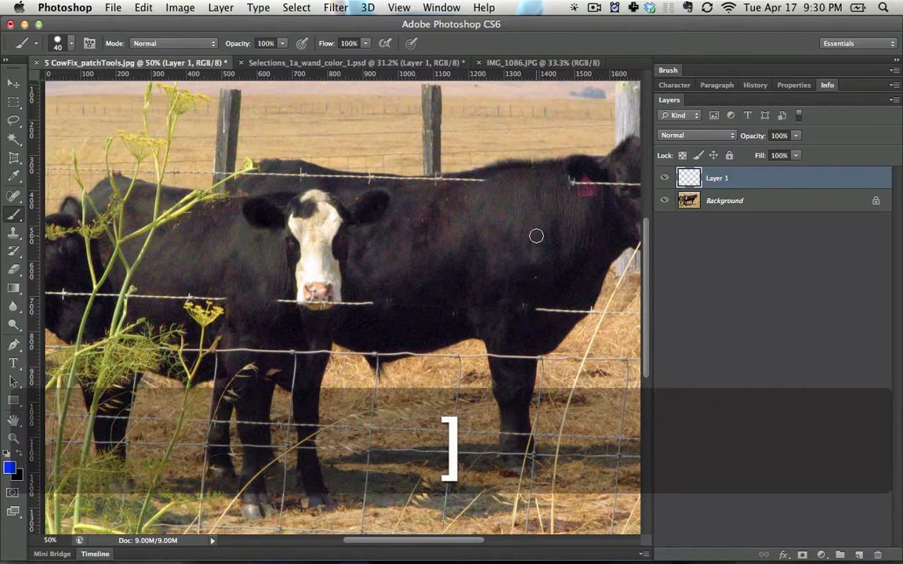
{"action": "left_click_drag", "start_coordinate": [357, 240], "coordinate": [636, 234]}
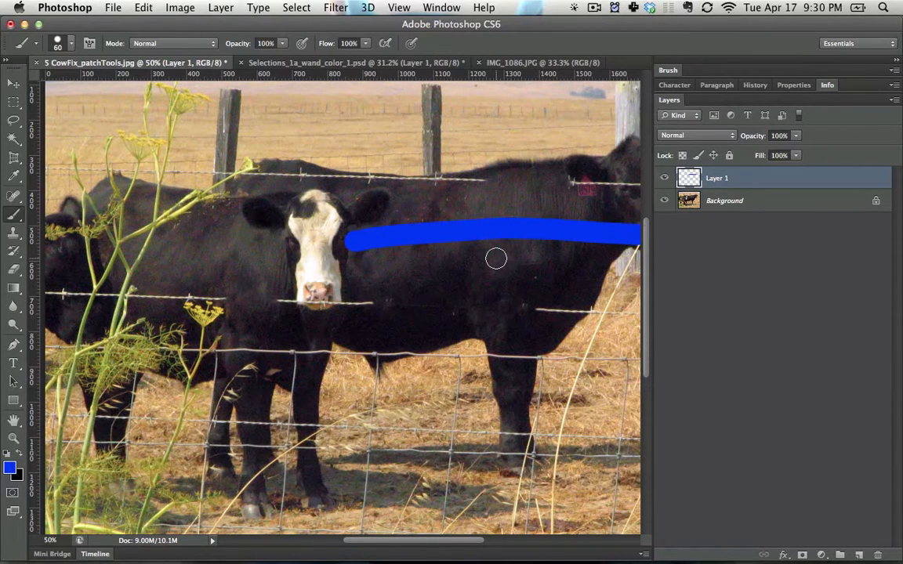
{"action": "key", "text": "bracketleft"}
{"action": "key", "text": "bracketleft"}
{"action": "key", "text": "bracketleft"}
{"action": "key", "text": "bracketleft"}
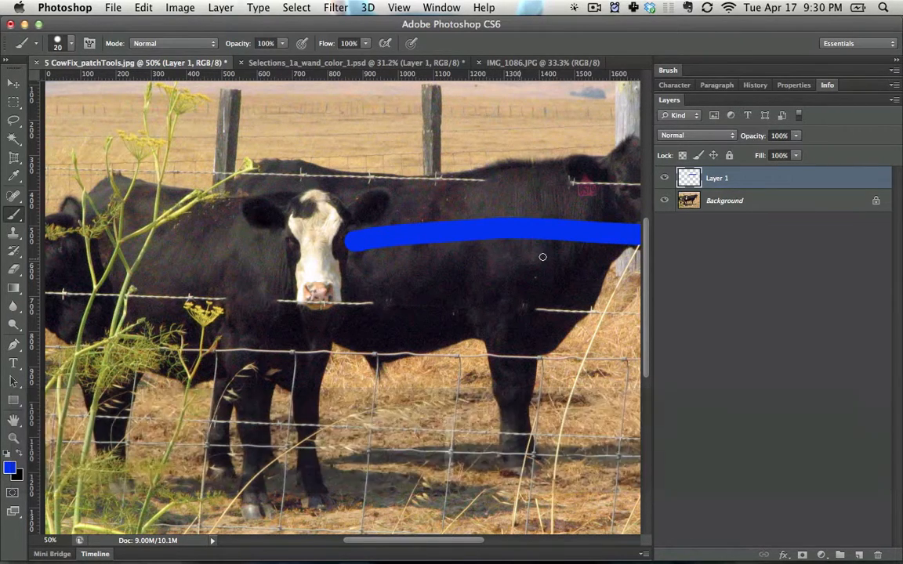
{"action": "left_click_drag", "start_coordinate": [543, 256], "coordinate": [326, 290]}
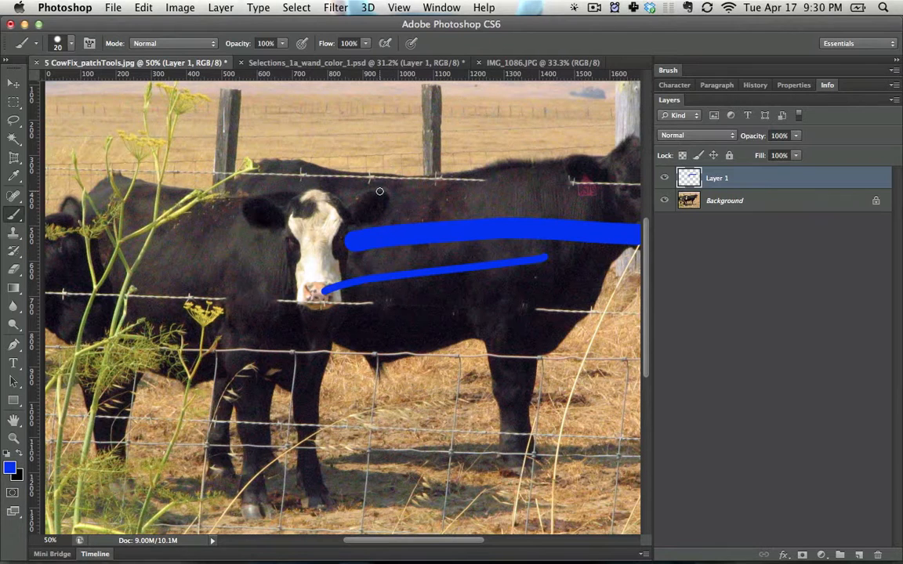
Enlarge the brush to 200 px and paint a thick blue stroke along the cows' backs and the fence posts
{"action": "key", "text": "bracketright"}
{"action": "key", "text": "bracketright"}
{"action": "key", "text": "bracketright"}
{"action": "key", "text": "bracketright"}
{"action": "key", "text": "bracketright"}
{"action": "key", "text": "bracketright"}
{"action": "key", "text": "bracketright"}
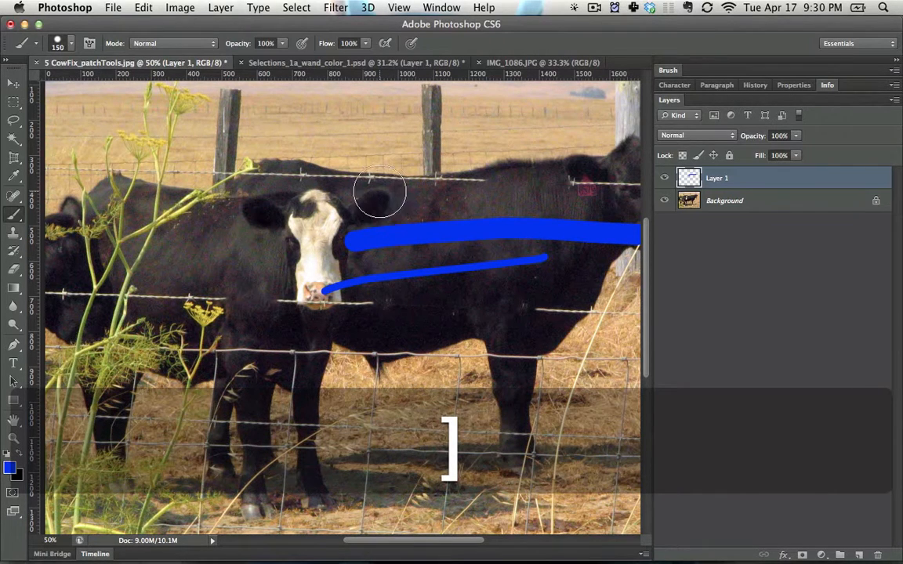
{"action": "left_click_drag", "start_coordinate": [208, 165], "coordinate": [517, 146]}
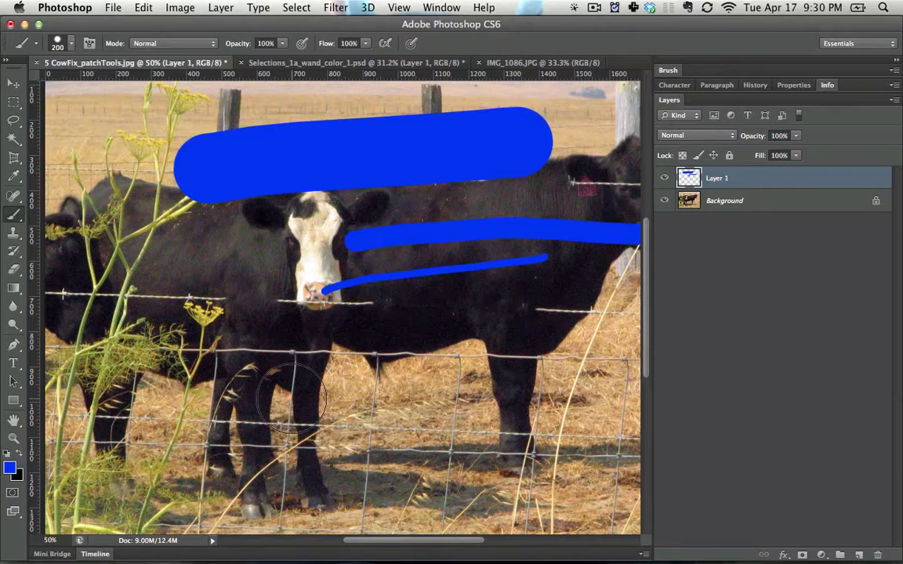
Soften the 200 px brush and paint a blue stroke across the cows' upper legs, then harden it and paint another stroke lower down
{"action": "key", "text": "shift"}
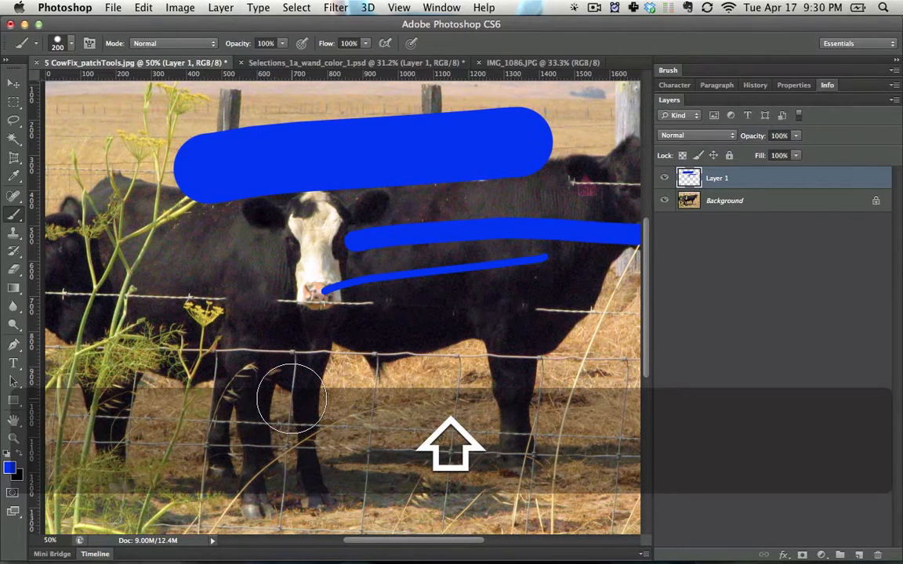
{"action": "key", "text": "shift+bracketleft"}
{"action": "key", "text": "shift+bracketleft"}
{"action": "key", "text": "shift+bracketleft"}
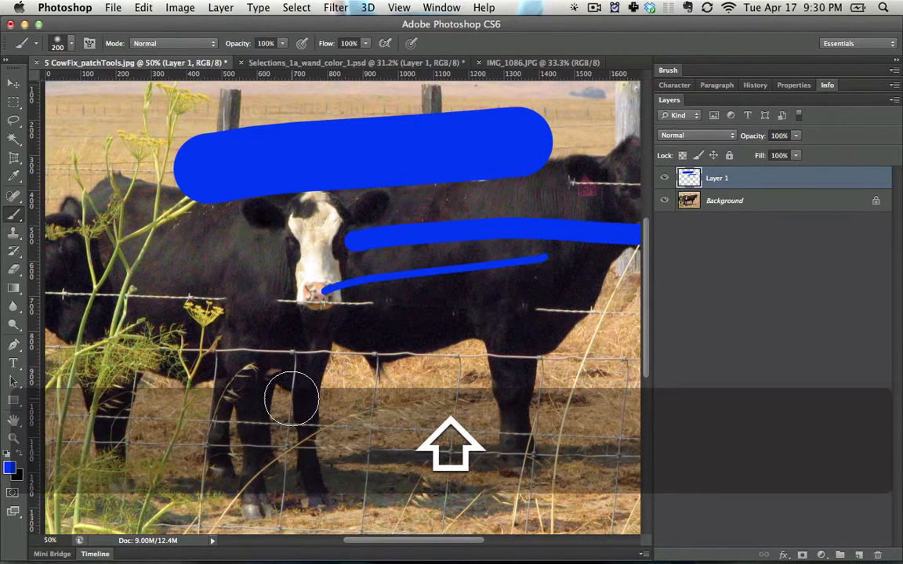
{"action": "left_click_drag", "start_coordinate": [200, 357], "coordinate": [506, 353]}
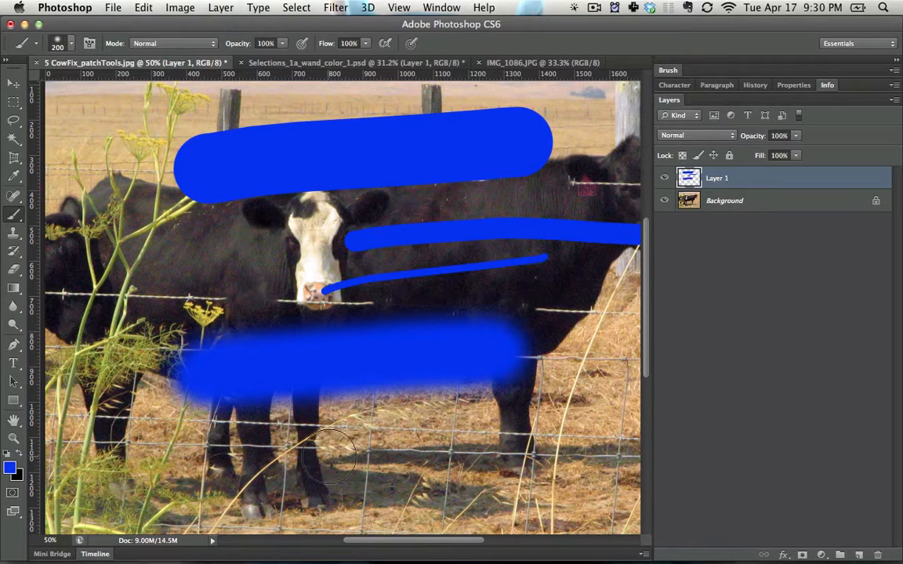
{"action": "key", "text": "shift+bracketright"}
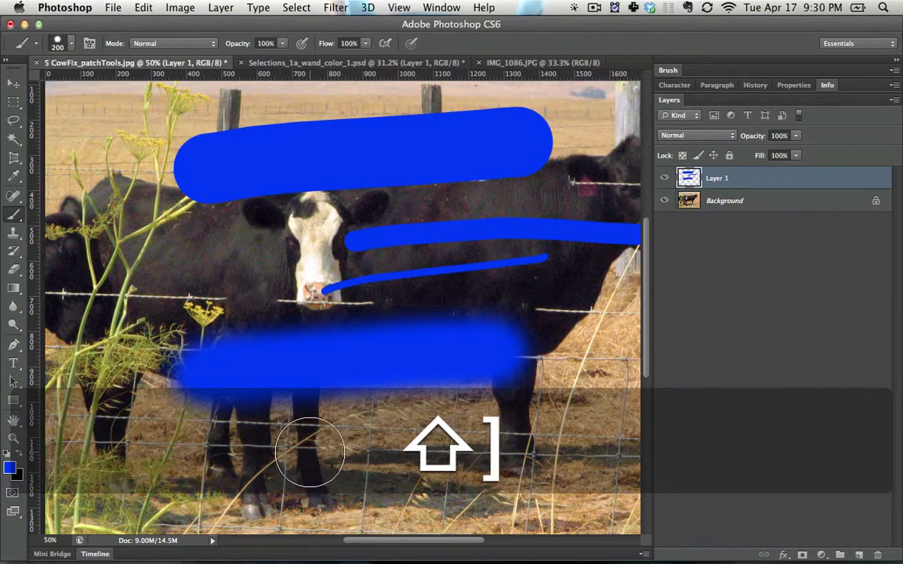
{"action": "mouse_move", "coordinate": [309, 453]}
{"action": "left_mouse_down"}
{"action": "mouse_move", "coordinate": [544, 439]}
{"action": "mouse_move", "coordinate": [580, 451]}
{"action": "left_mouse_up"}
Clear all the blue strokes from Layer 1 and remove the selection
{"action": "key", "text": "super+a"}
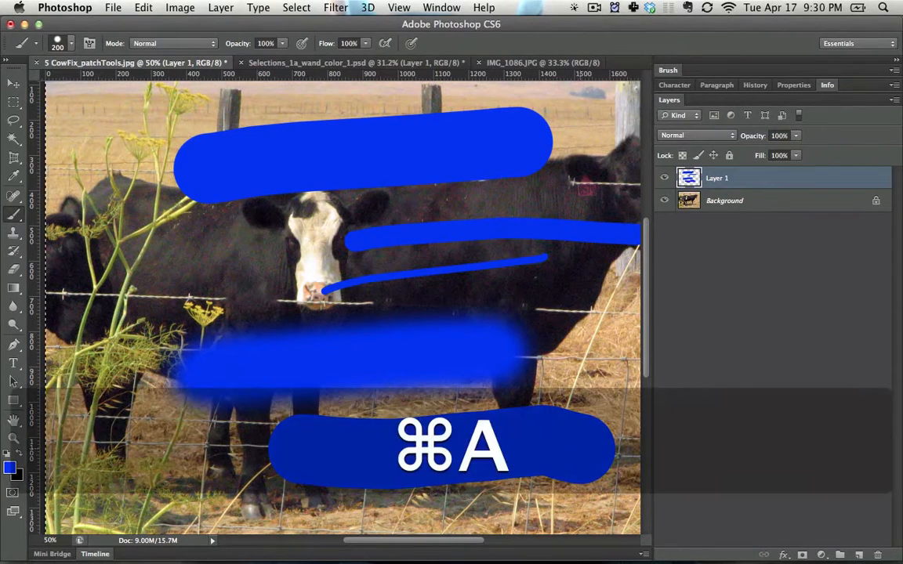
{"action": "key", "text": "BackSpace"}
{"action": "key", "text": "super+d"}
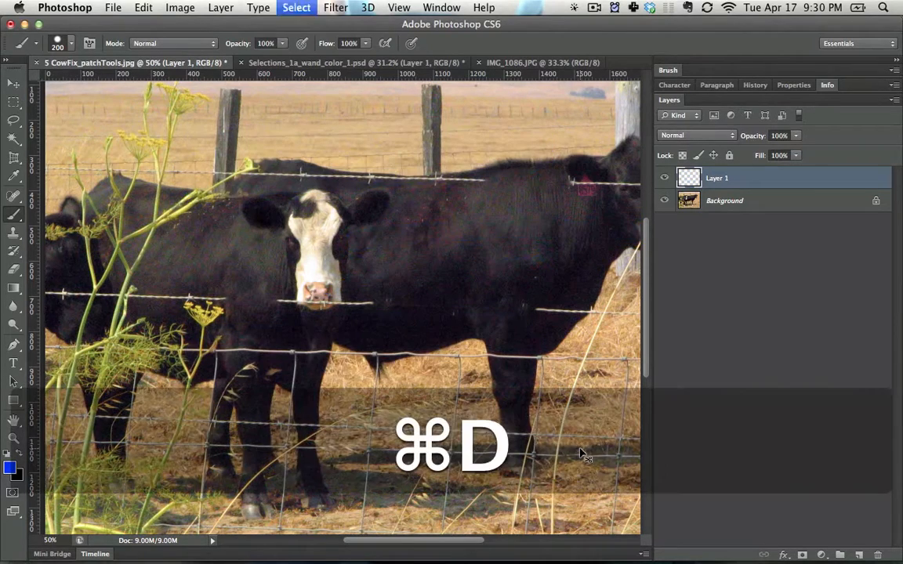
Reduce the brush to 80 px, sample the yellow-green of the small flower head and paint a squiggle on the large cow's side
{"action": "key", "text": "bracketleft"}
{"action": "key", "text": "bracketleft"}
{"action": "key", "text": "bracketleft"}
{"action": "key", "text": "bracketleft"}
{"action": "key", "text": "bracketleft"}
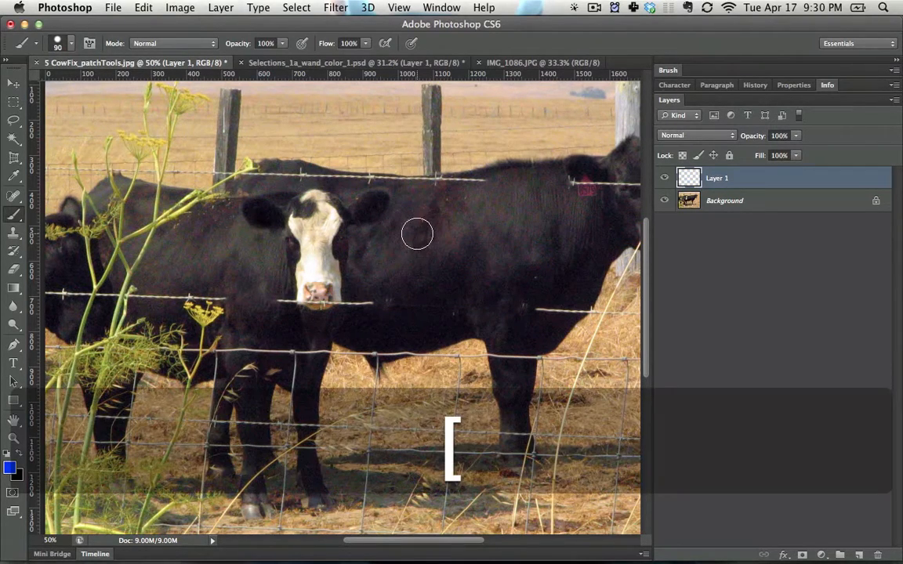
{"action": "key", "text": "alt"}
{"action": "left_click", "coordinate": [215, 311], "text": "alt"}
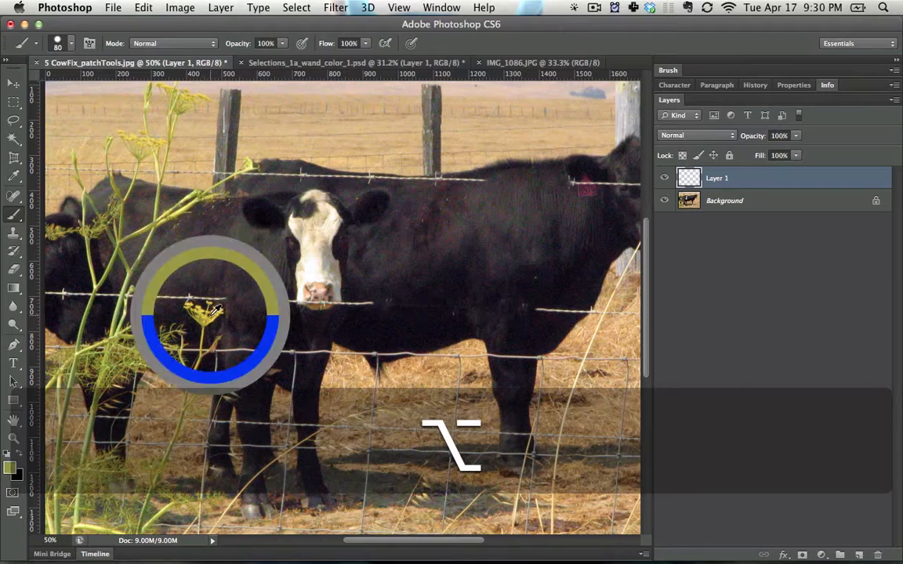
{"action": "mouse_move", "coordinate": [402, 229]}
{"action": "left_mouse_down"}
{"action": "mouse_move", "coordinate": [434, 222]}
{"action": "mouse_move", "coordinate": [502, 281]}
{"action": "mouse_move", "coordinate": [549, 302]}
{"action": "left_mouse_up"}
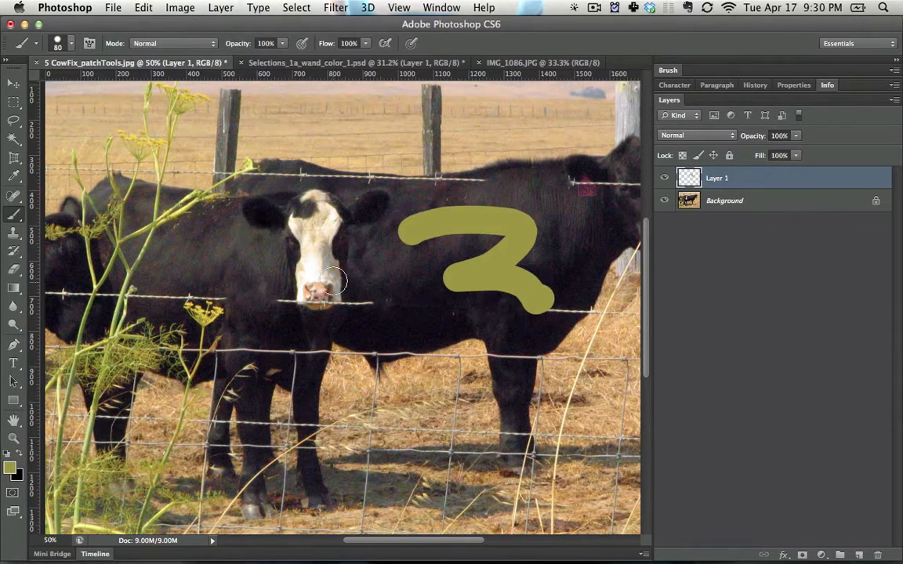
Sample grayish and pink tones from the cow's white face and nose, and paint over the green squiggle with them
{"action": "left_click", "coordinate": [333, 266], "text": "alt"}
{"action": "mouse_move", "coordinate": [396, 224]}
{"action": "left_mouse_down"}
{"action": "mouse_move", "coordinate": [454, 277]}
{"action": "mouse_move", "coordinate": [441, 293]}
{"action": "mouse_move", "coordinate": [541, 302]}
{"action": "left_mouse_up"}
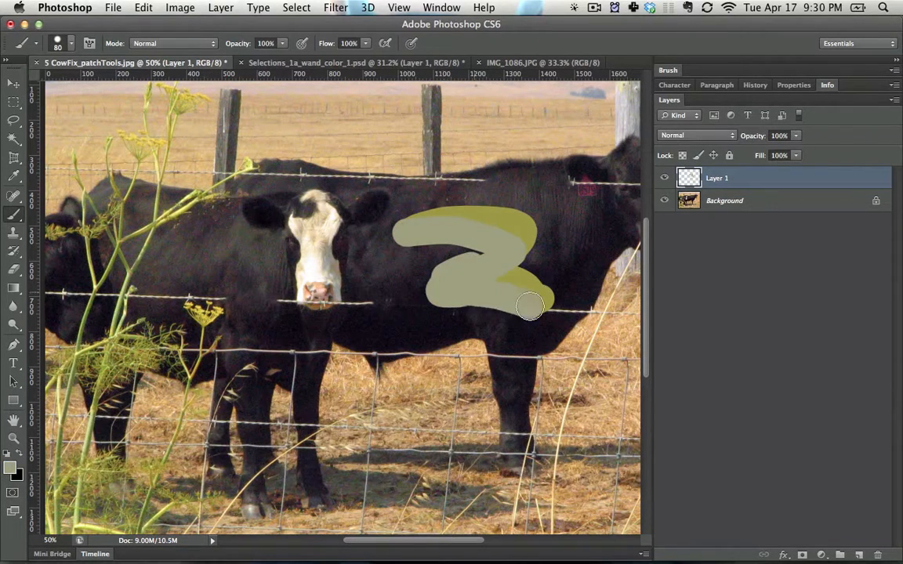
{"action": "left_click_drag", "start_coordinate": [413, 265], "coordinate": [443, 255]}
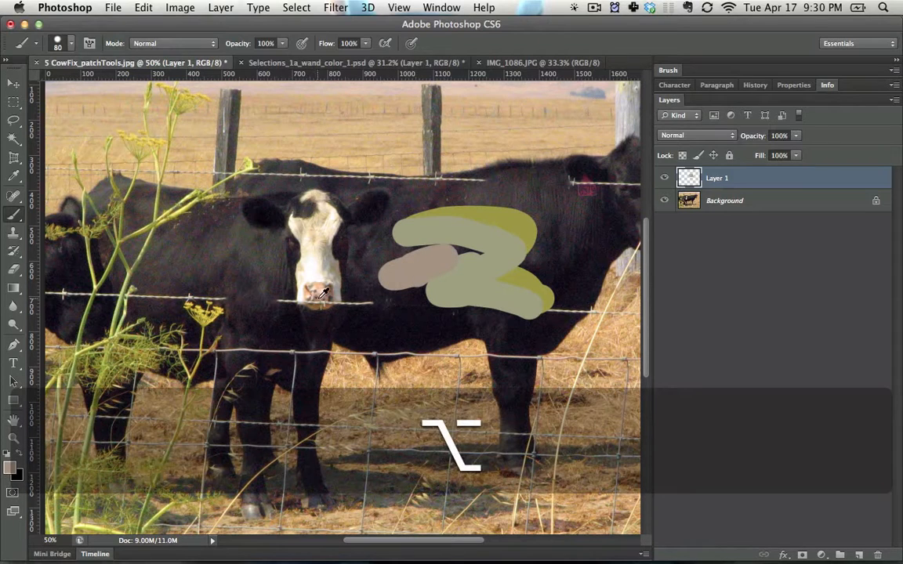
{"action": "left_click", "coordinate": [320, 290], "text": "alt"}
{"action": "left_click", "coordinate": [413, 265]}
Set the brush size to 79 px, then browse the brush presets and choose the 36 px textured brush
{"action": "right_click", "coordinate": [429, 280]}
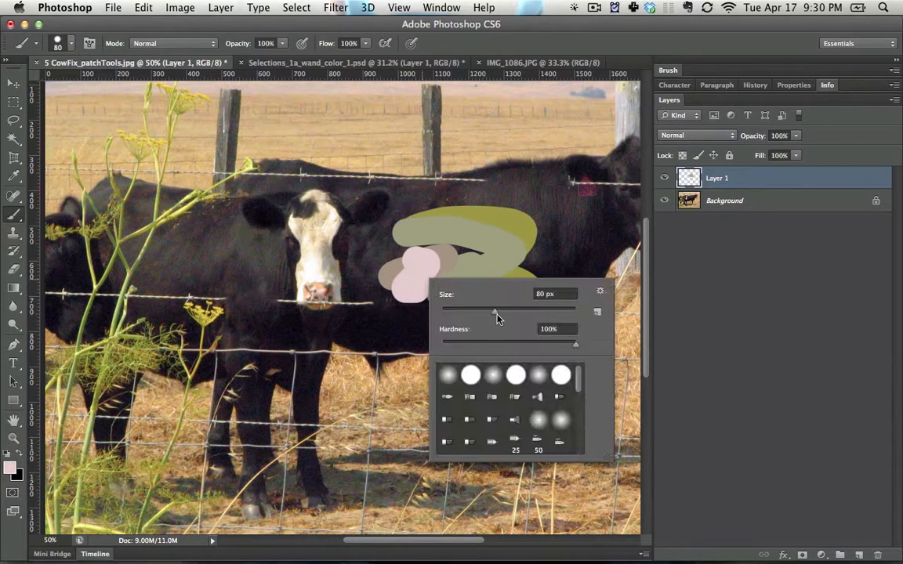
{"action": "left_click_drag", "start_coordinate": [496, 312], "coordinate": [494, 315]}
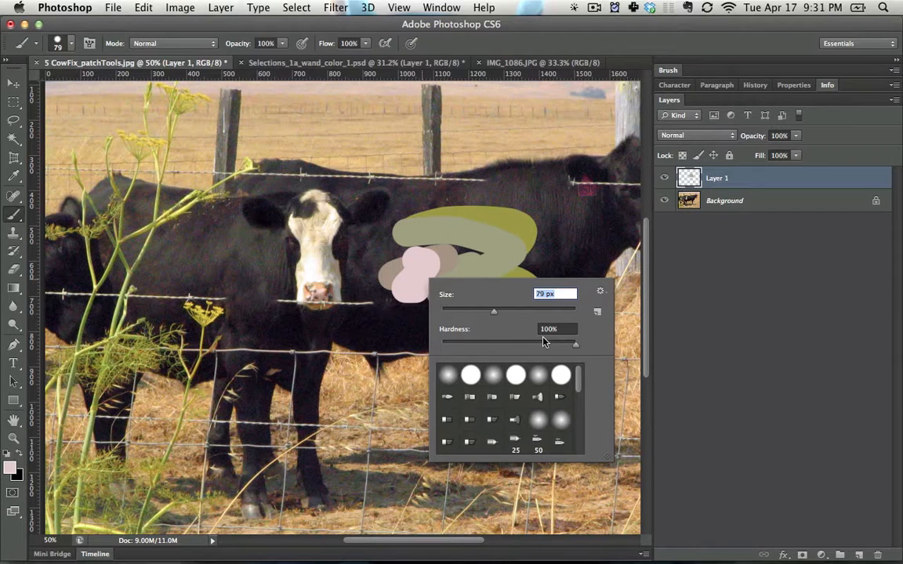
{"action": "left_click", "coordinate": [601, 293]}
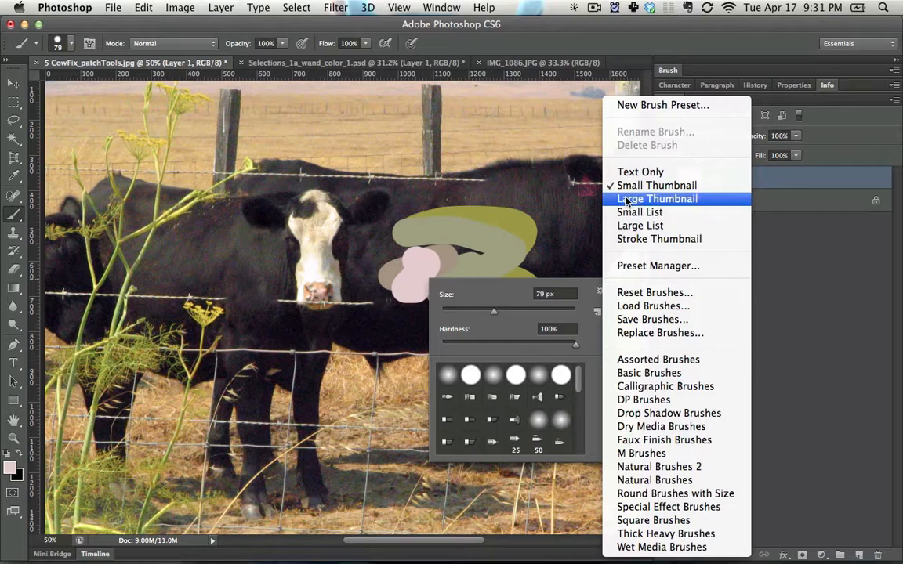
{"action": "left_click", "coordinate": [580, 392]}
{"action": "scroll", "coordinate": [548, 400], "scroll_direction": "down", "scroll_amount": 5}
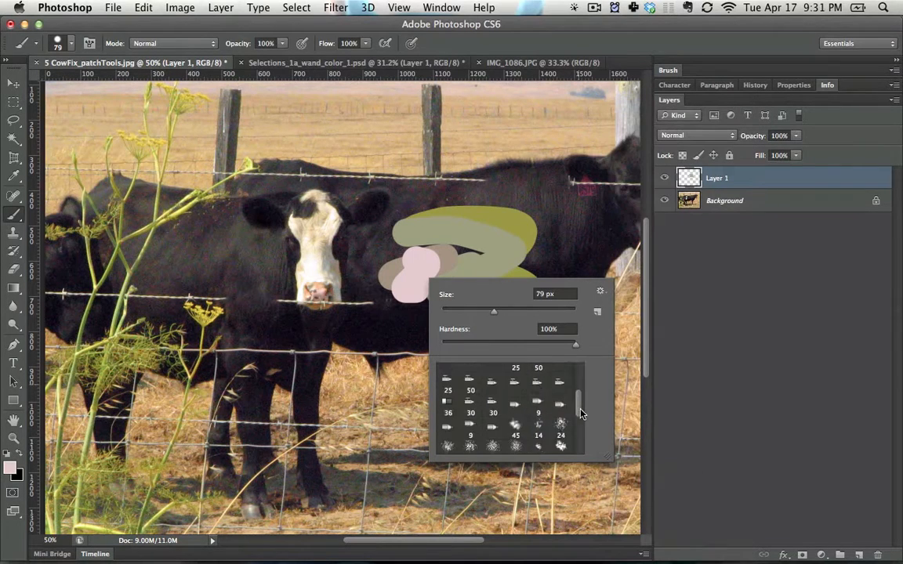
{"action": "left_click", "coordinate": [562, 433]}
Paint a rough pink zigzag across the front cow's body and legs with the textured brush, then undo it
{"action": "left_click", "coordinate": [143, 241]}
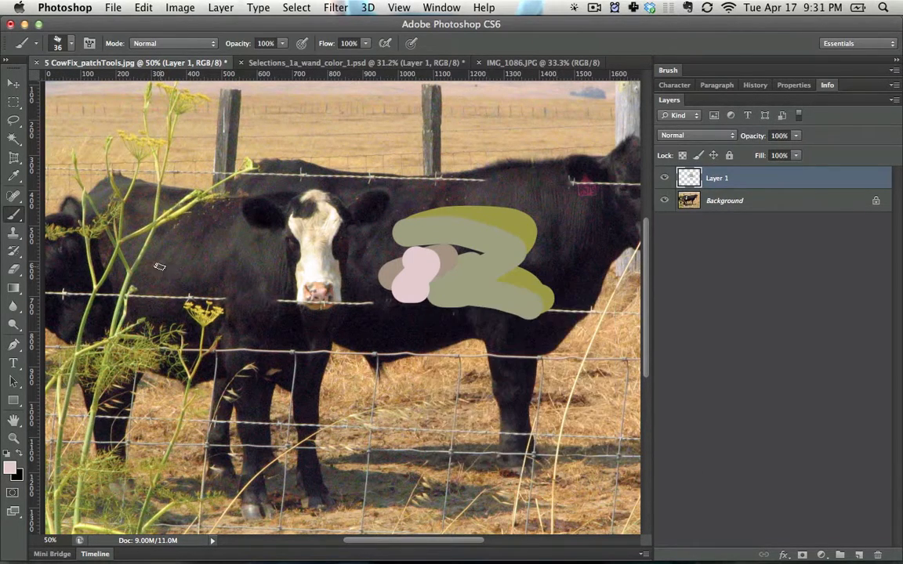
{"action": "mouse_move", "coordinate": [223, 245]}
{"action": "left_mouse_down"}
{"action": "mouse_move", "coordinate": [221, 303]}
{"action": "mouse_move", "coordinate": [334, 333]}
{"action": "mouse_move", "coordinate": [396, 381]}
{"action": "left_mouse_up"}
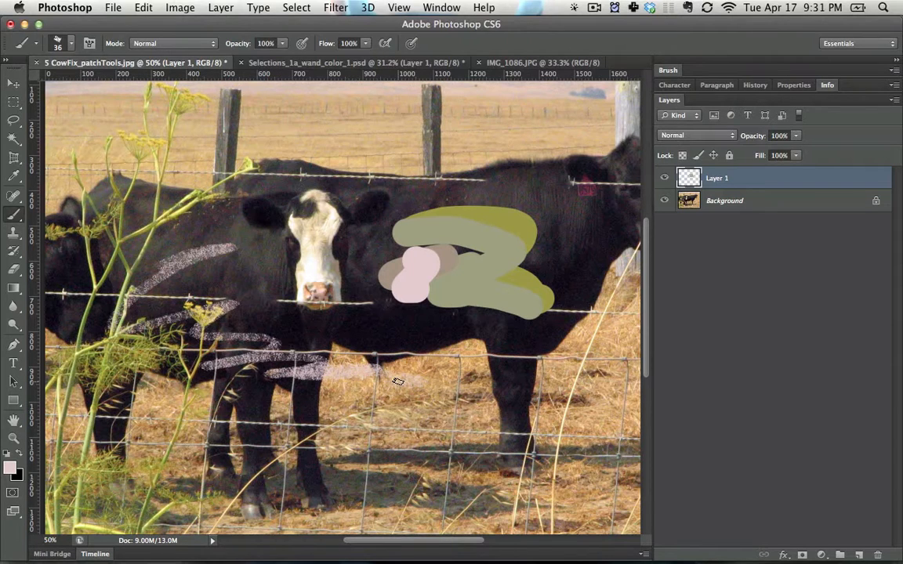
{"action": "key", "text": "super+z"}
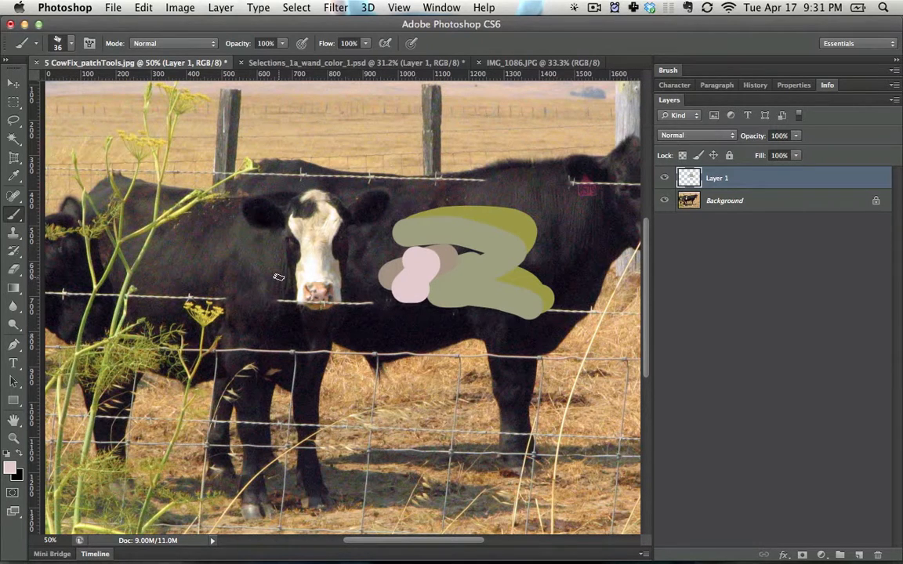
Select the small yellow flower head with a rectangular marquee and desaturate it on the Background layer
{"action": "key", "text": "m"}
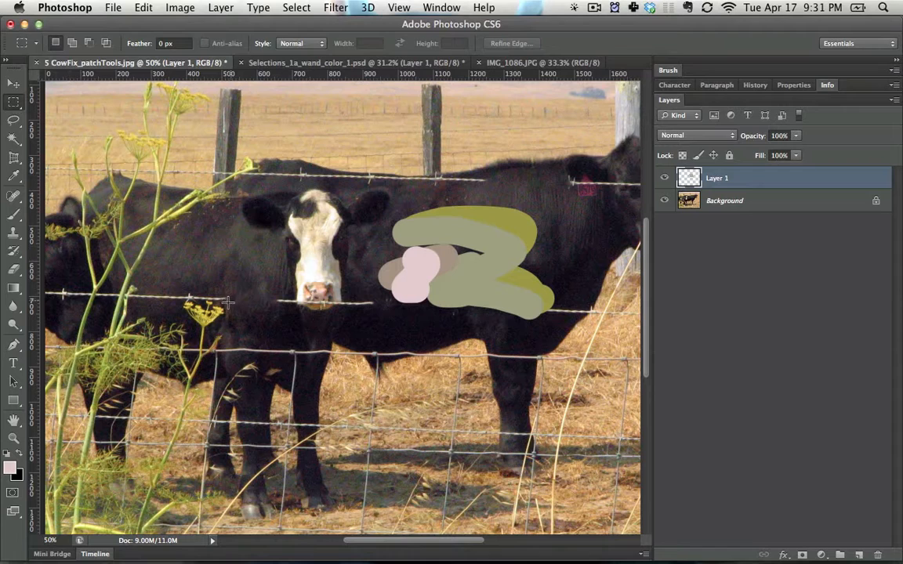
{"action": "left_click_drag", "start_coordinate": [228, 301], "coordinate": [181, 327]}
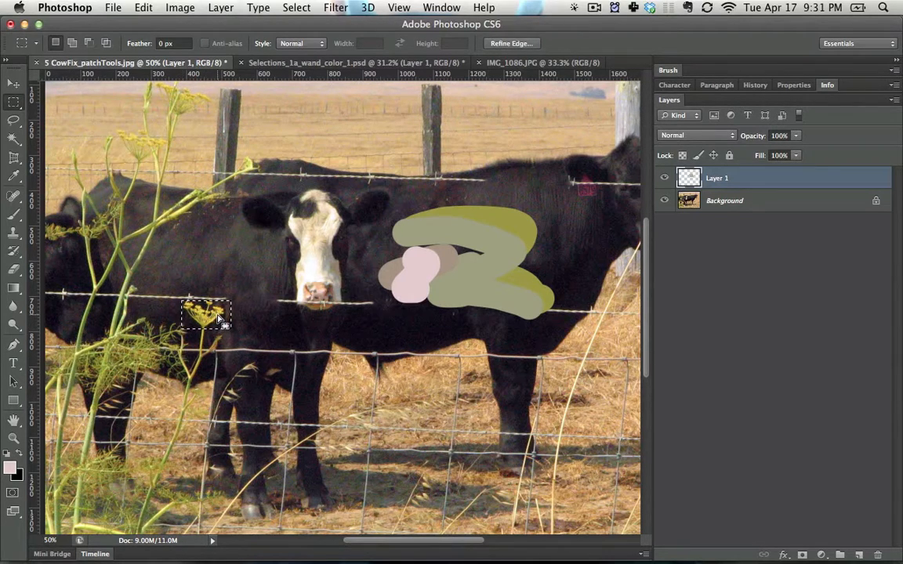
{"action": "key", "text": "shift+super+u"}
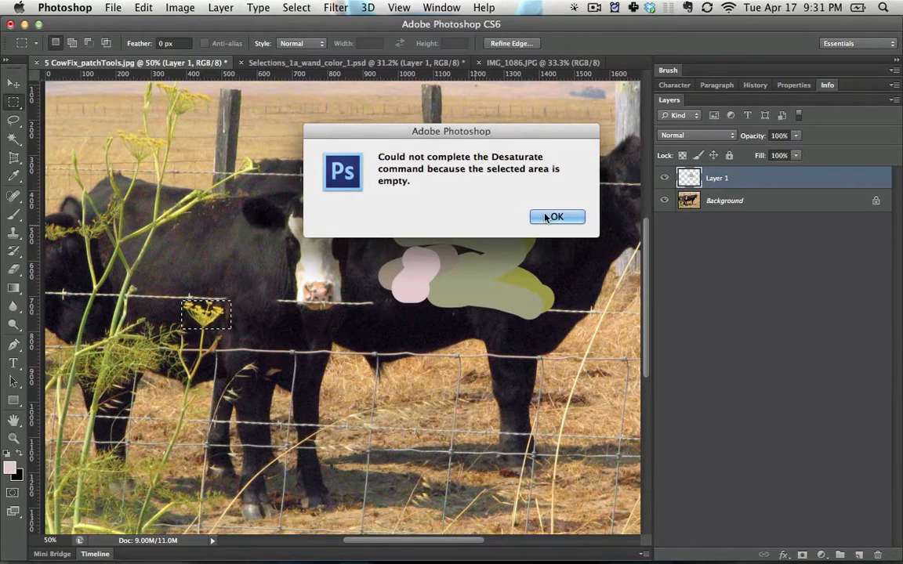
{"action": "left_click", "coordinate": [548, 218]}
{"action": "left_click", "coordinate": [756, 203]}
{"action": "key", "text": "shift+super+u"}
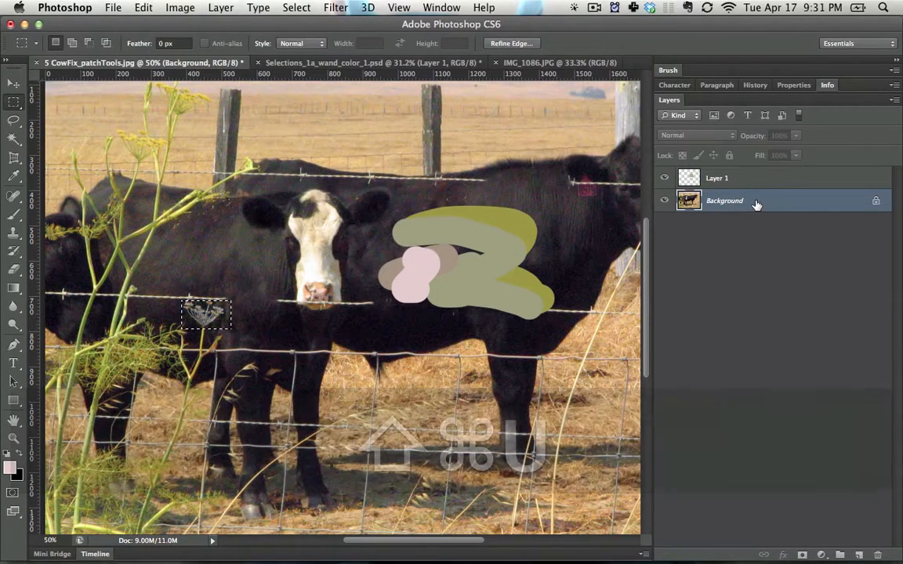
Apply Curves to the selected flower head, steepening the highlights and sampling its dark surroundings as the black point for pure black-and-white contrast
{"action": "key", "text": "shift+super"}
{"action": "key", "text": "super+m"}
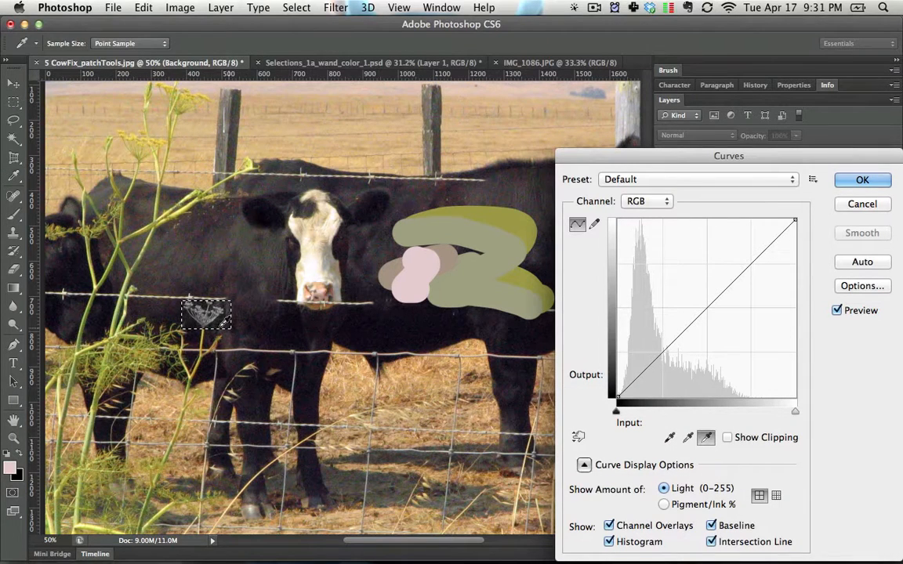
{"action": "left_click_drag", "start_coordinate": [795, 221], "coordinate": [686, 221]}
{"action": "left_click", "coordinate": [669, 438]}
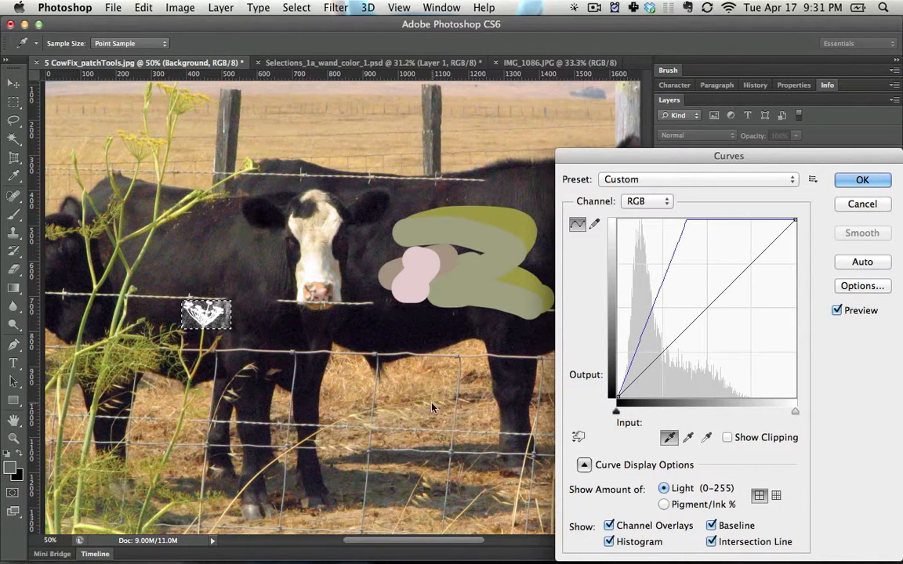
{"action": "left_click", "coordinate": [227, 305]}
{"action": "left_click", "coordinate": [200, 297]}
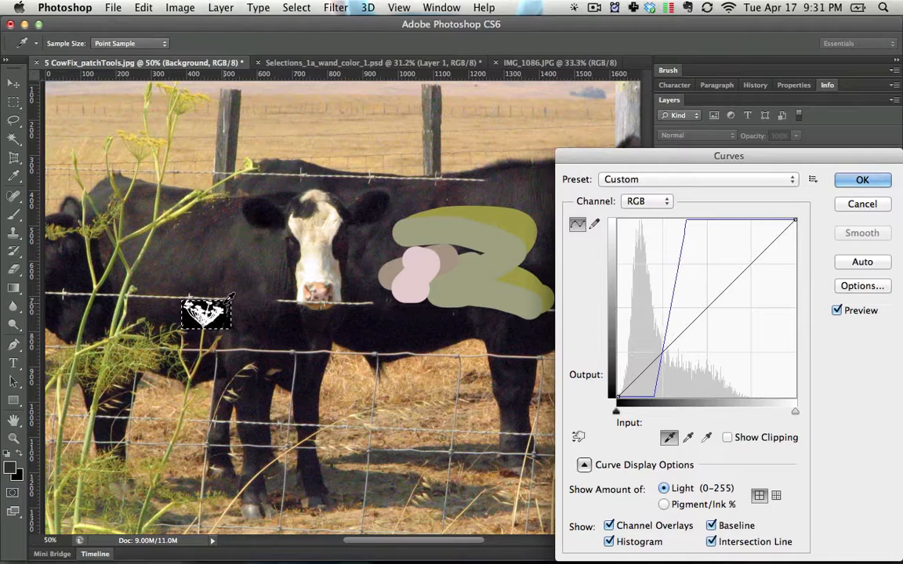
{"action": "left_click", "coordinate": [862, 180]}
Switch to the Brush tool and replace the textured brush with the plain hard round 30 px preset at 100% hardness
{"action": "key", "text": "b"}
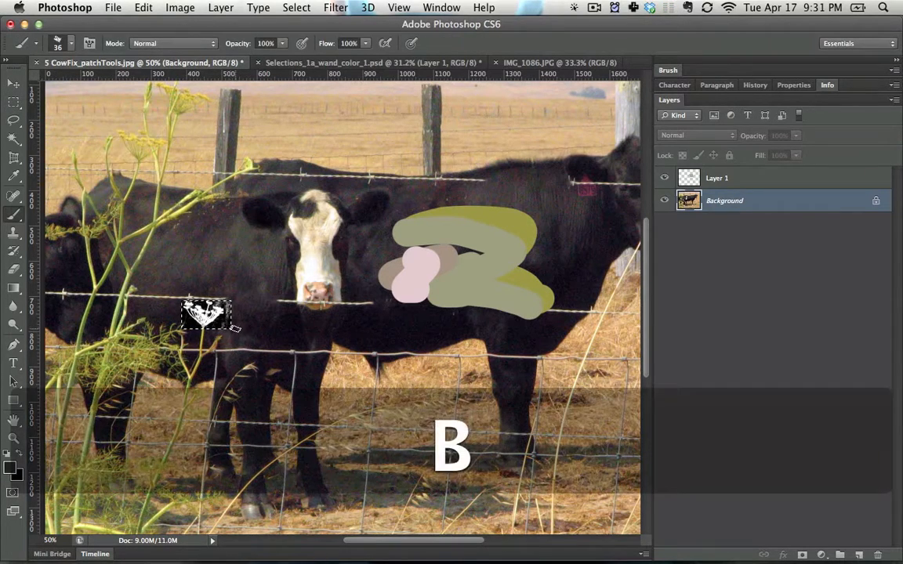
{"action": "key", "text": "bracketright"}
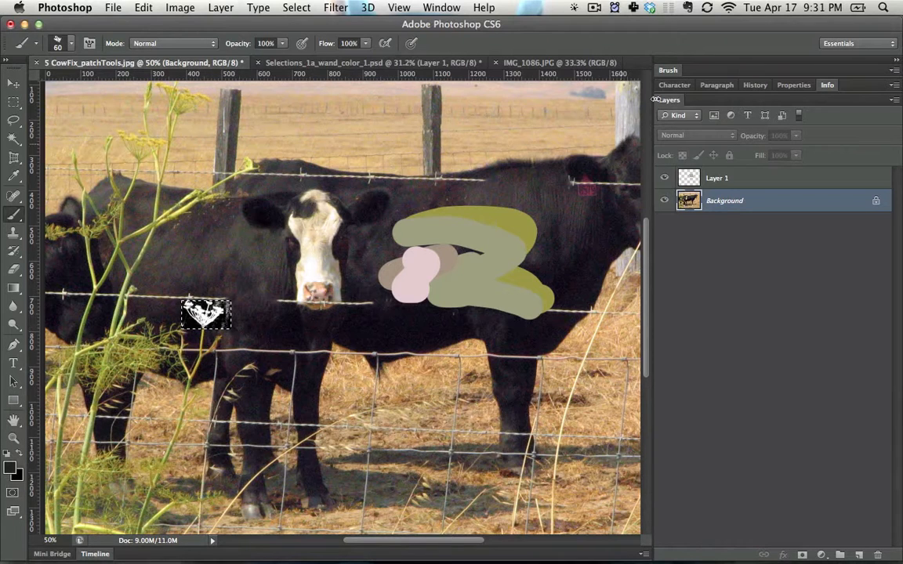
{"action": "left_click", "coordinate": [668, 71]}
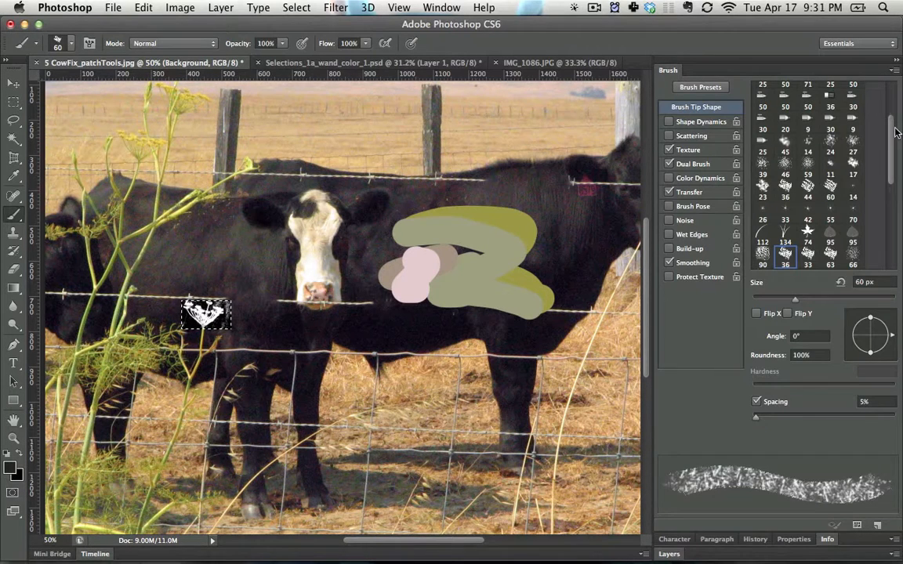
{"action": "scroll", "coordinate": [831, 141], "scroll_direction": "up", "scroll_amount": 4}
{"action": "left_click", "coordinate": [807, 89]}
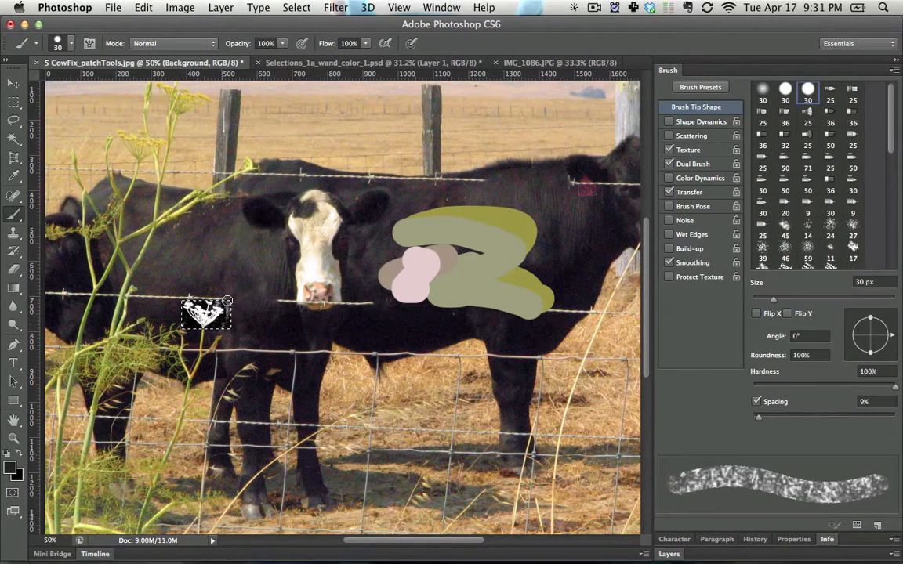
{"action": "key", "text": "0"}
{"action": "right_click", "coordinate": [201, 335]}
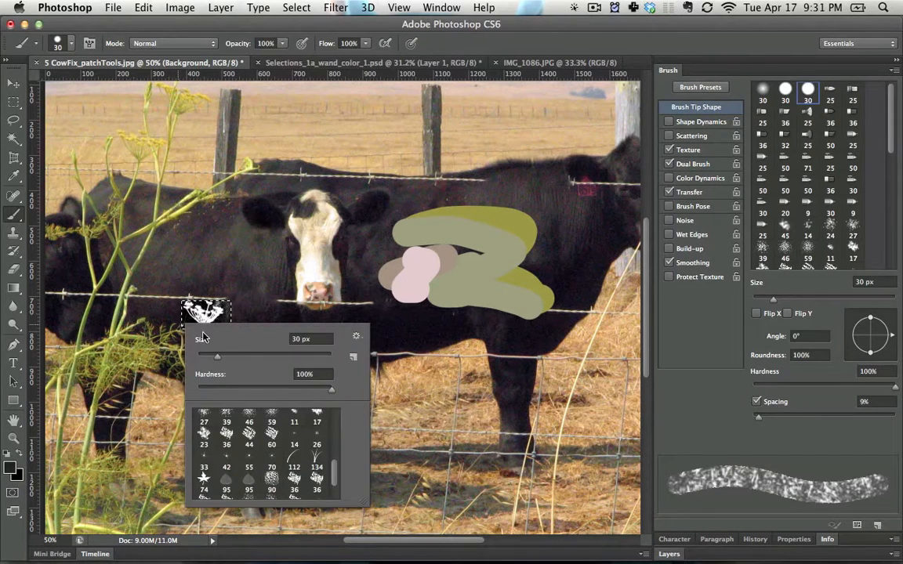
{"action": "scroll", "coordinate": [328, 427], "scroll_direction": "up", "scroll_amount": 3}
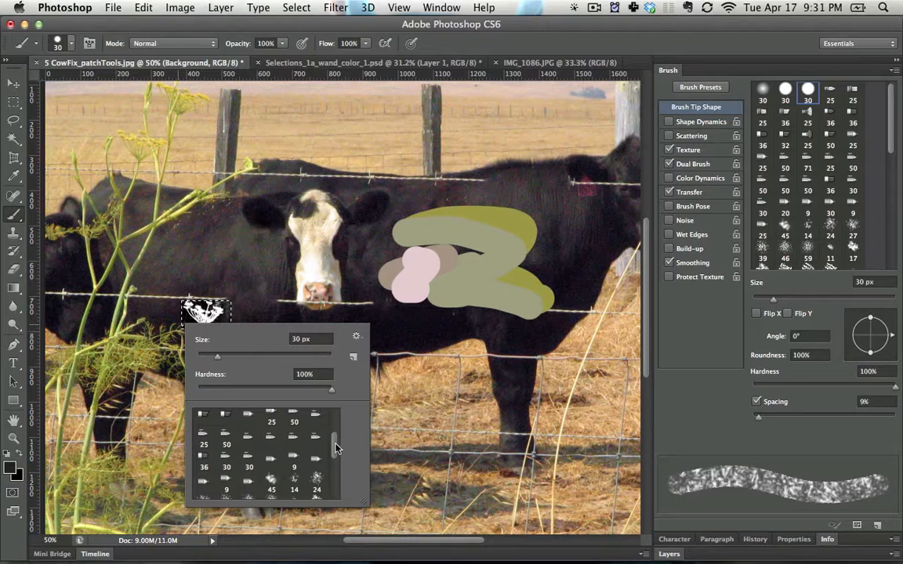
{"action": "scroll", "coordinate": [336, 448], "scroll_direction": "up", "scroll_amount": 3}
{"action": "left_click", "coordinate": [226, 421]}
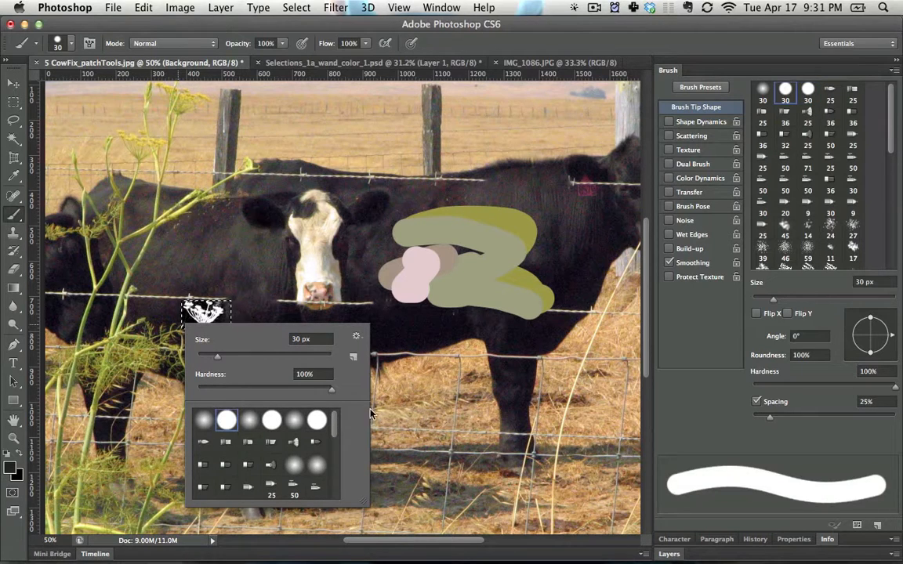
{"action": "key", "text": "Return"}
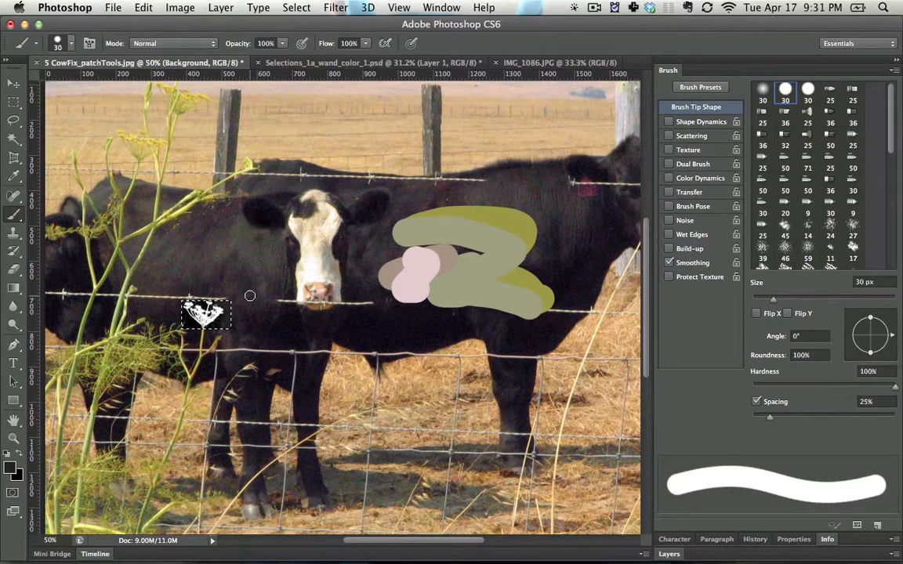
Try inverting the selected black-and-white flower head, toggle the inversion to compare, and undo it
{"action": "key", "text": "super+i"}
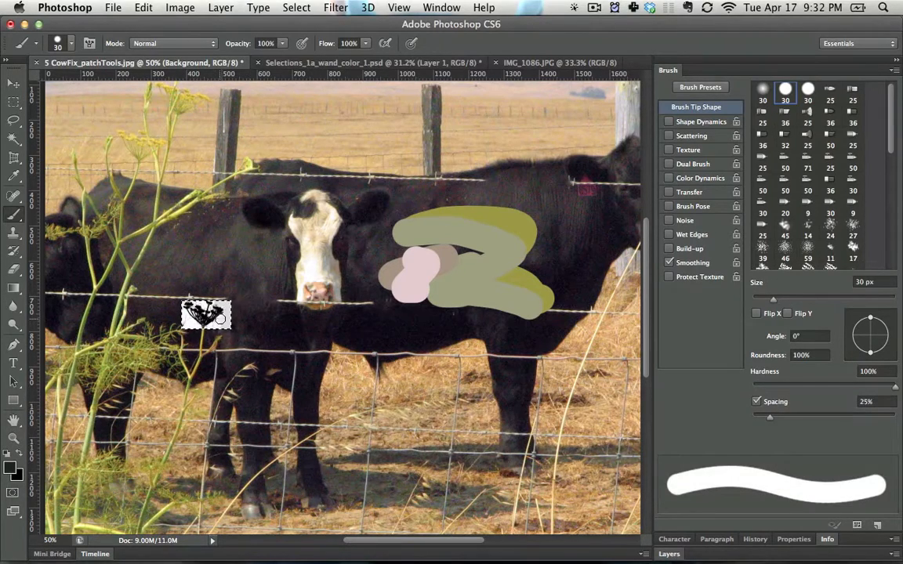
{"action": "key", "text": "super+z"}
{"action": "key", "text": "super+z"}
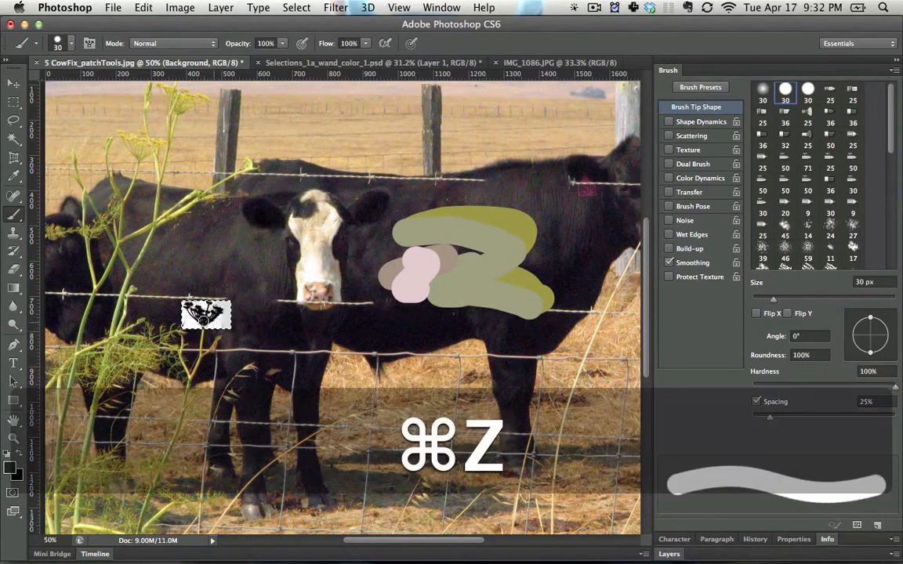
{"action": "key", "text": "super+z"}
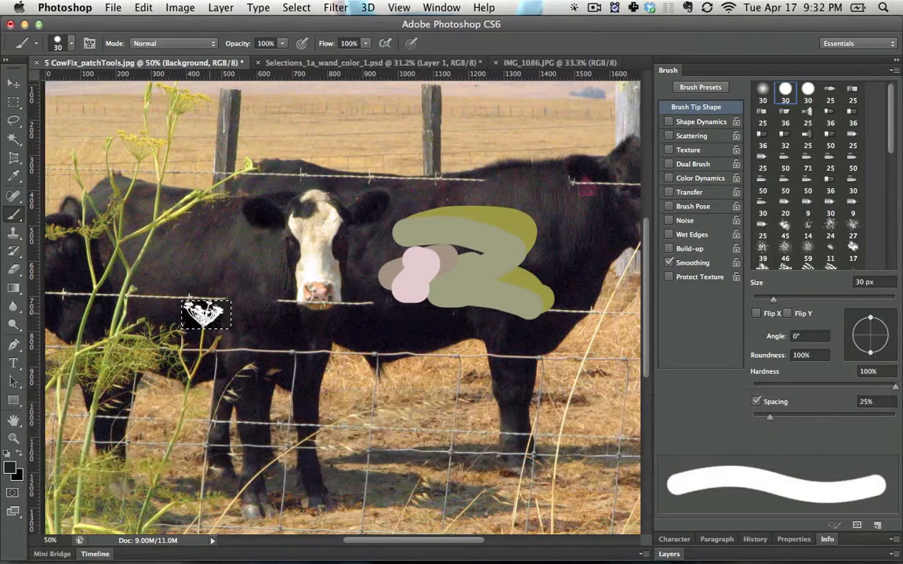
Define a brush preset from the selected white-on-black flower head with the default name, and bring back the layer list
{"action": "left_click", "coordinate": [144, 7]}
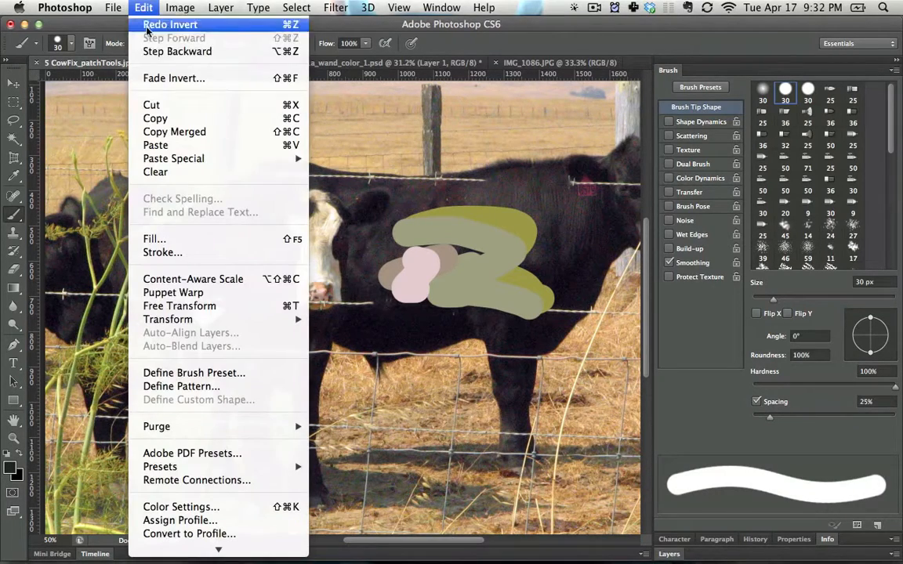
{"action": "left_click", "coordinate": [194, 372]}
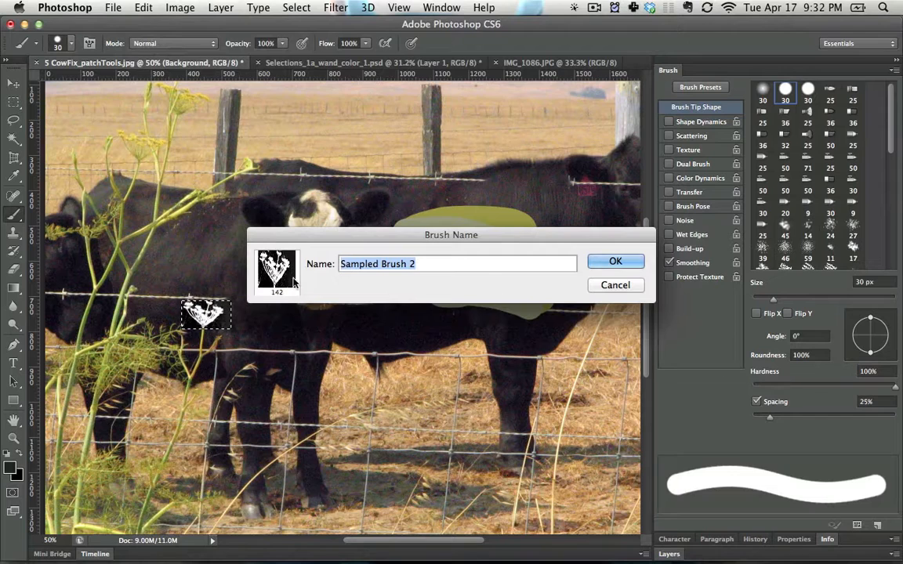
{"action": "left_click", "coordinate": [610, 264]}
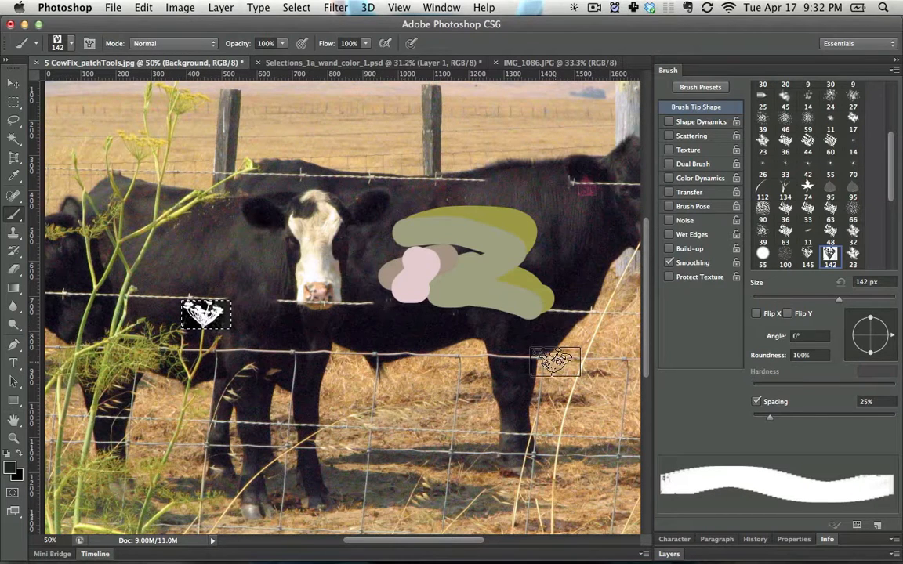
{"action": "left_click", "coordinate": [666, 70]}
{"action": "left_click", "coordinate": [670, 100]}
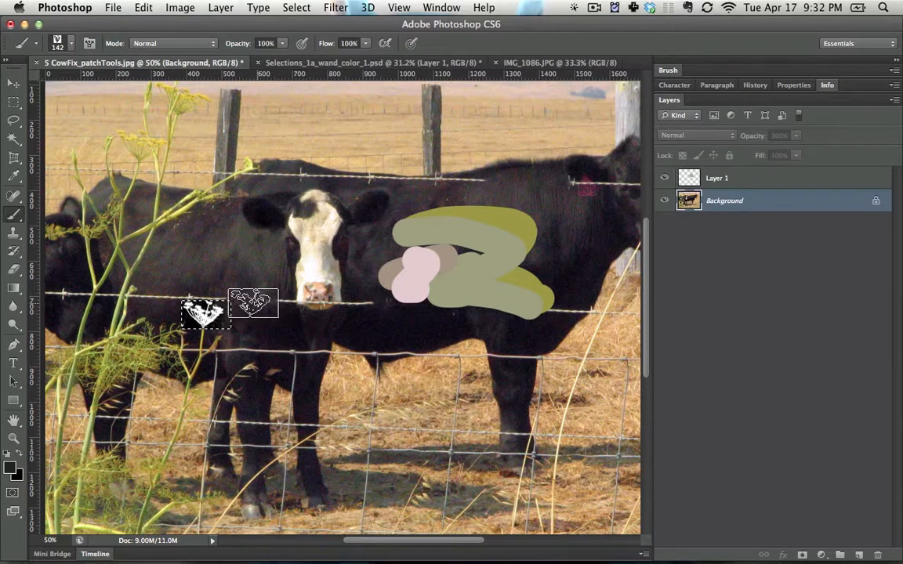
Invert the selected flower head to black on white and define a second brush preset from it
{"action": "key", "text": "alt+super+z"}
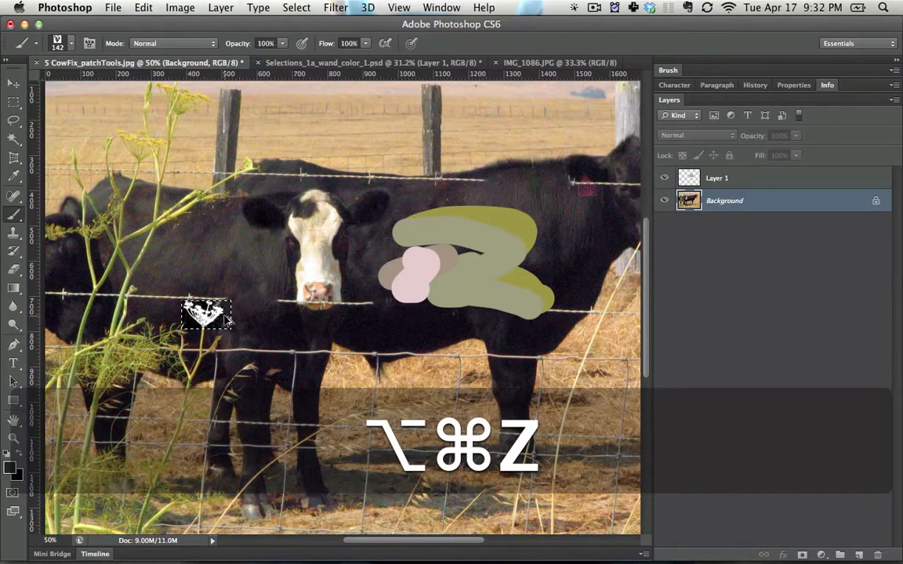
{"action": "key", "text": "shift+super+z"}
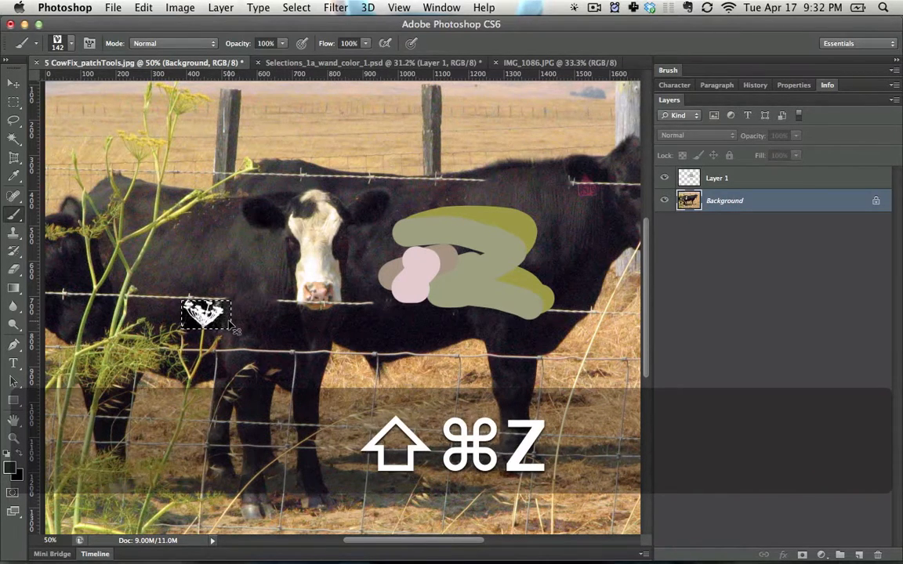
{"action": "key", "text": "super+i"}
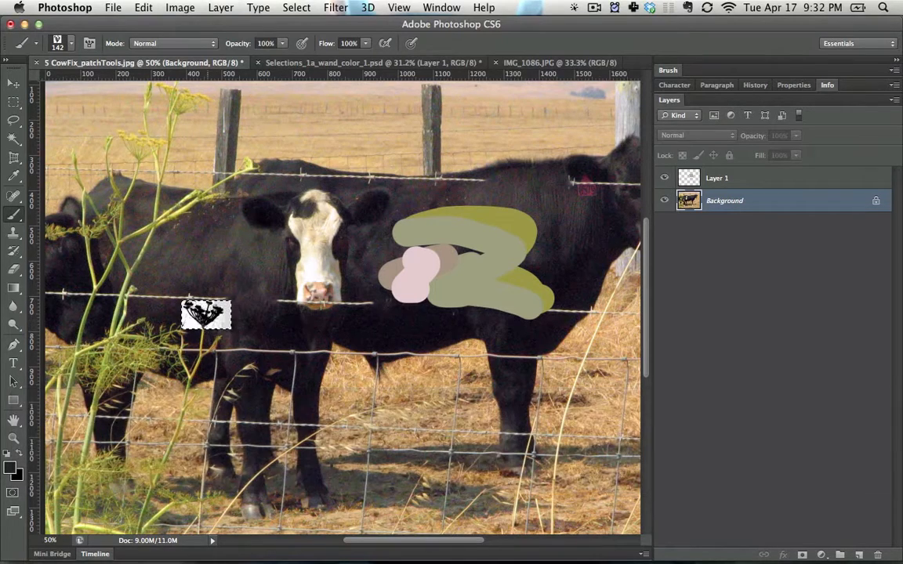
{"action": "left_click", "coordinate": [141, 7]}
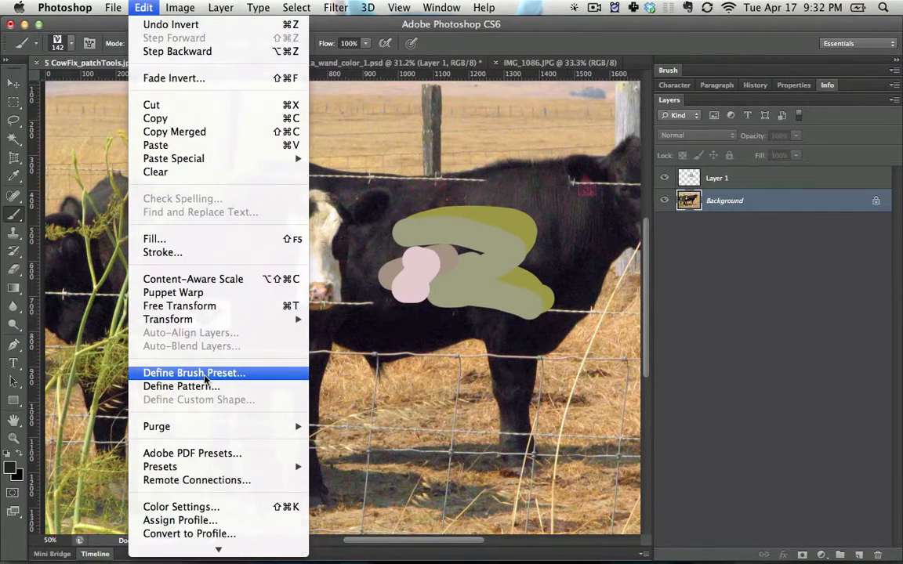
{"action": "left_click", "coordinate": [183, 371]}
{"action": "left_click", "coordinate": [616, 261]}
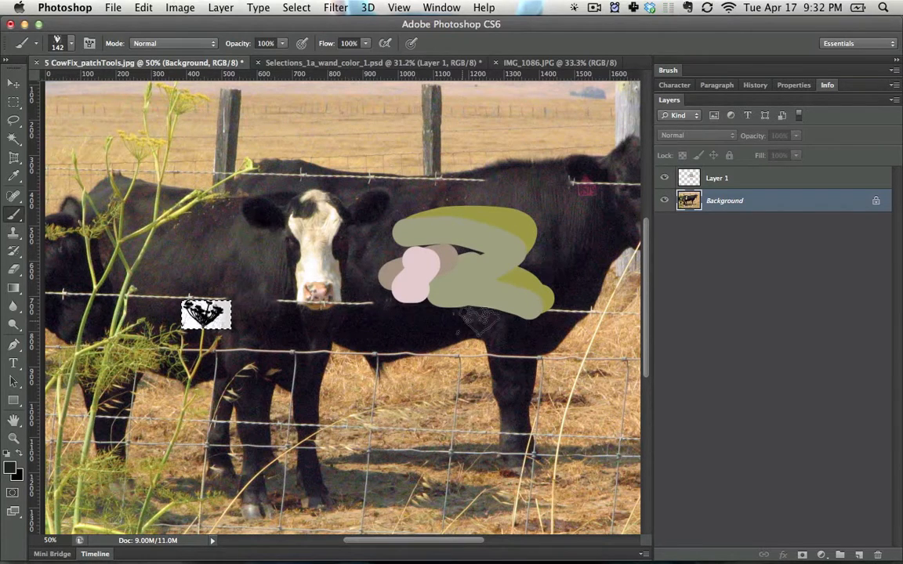
Deselect the flower, test the new flower brush with a black stroke above the cows and a single stamp, and undo both
{"action": "key", "text": "super+d"}
{"action": "mouse_move", "coordinate": [309, 216]}
{"action": "left_mouse_down"}
{"action": "mouse_move", "coordinate": [243, 286]}
{"action": "mouse_move", "coordinate": [106, 300]}
{"action": "mouse_move", "coordinate": [337, 94]}
{"action": "mouse_move", "coordinate": [431, 141]}
{"action": "mouse_move", "coordinate": [441, 133]}
{"action": "mouse_move", "coordinate": [117, 152]}
{"action": "mouse_move", "coordinate": [537, 118]}
{"action": "mouse_move", "coordinate": [392, 173]}
{"action": "left_mouse_up"}
{"action": "key", "text": "super+z"}
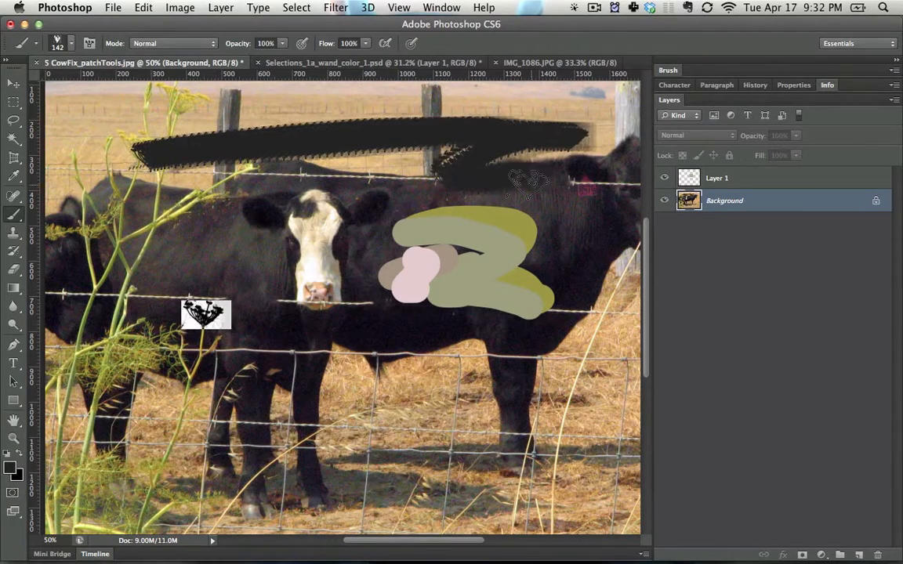
{"action": "key", "text": "super+z"}
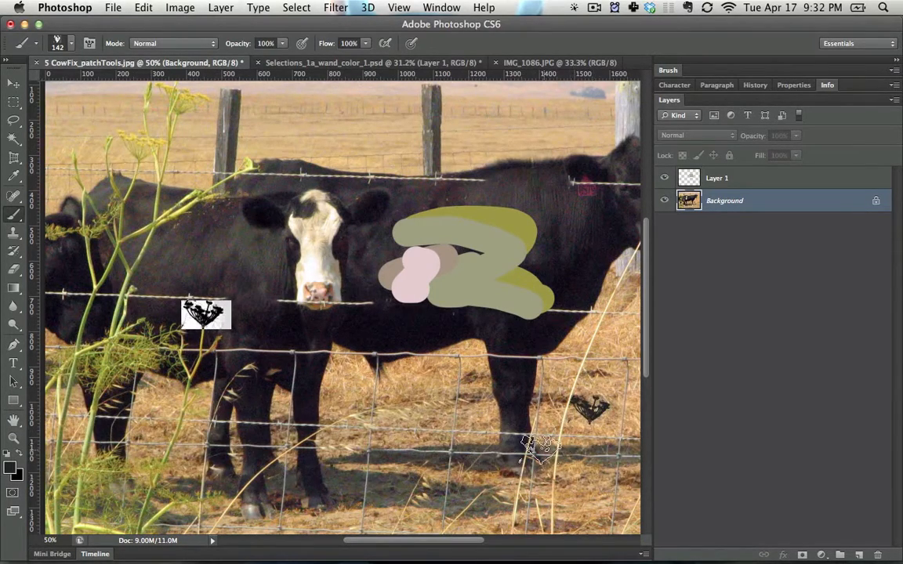
{"action": "key", "text": "super+z"}
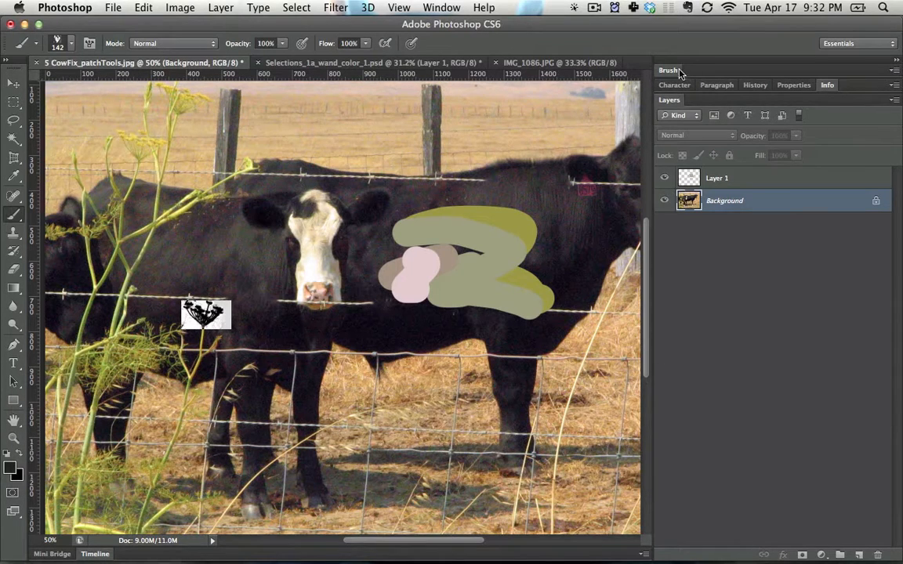
Display the full brush settings for the 142 px flower brush
{"action": "left_click", "coordinate": [670, 71]}
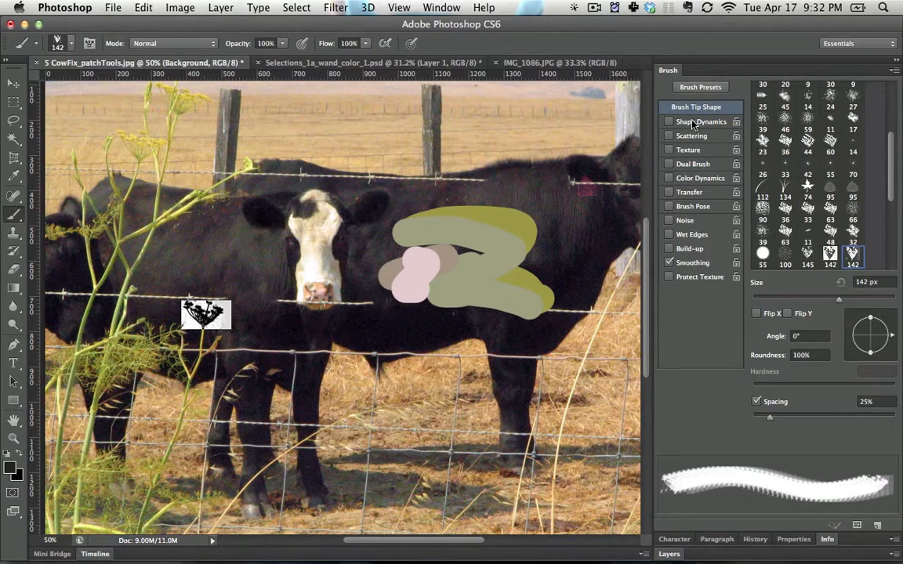
{"action": "left_click", "coordinate": [450, 7]}
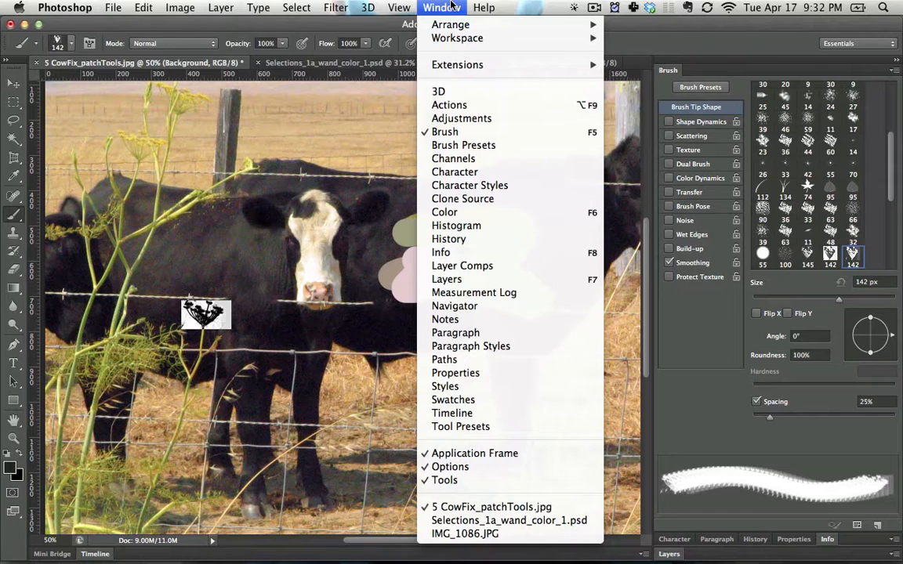
{"action": "left_click", "coordinate": [433, 8]}
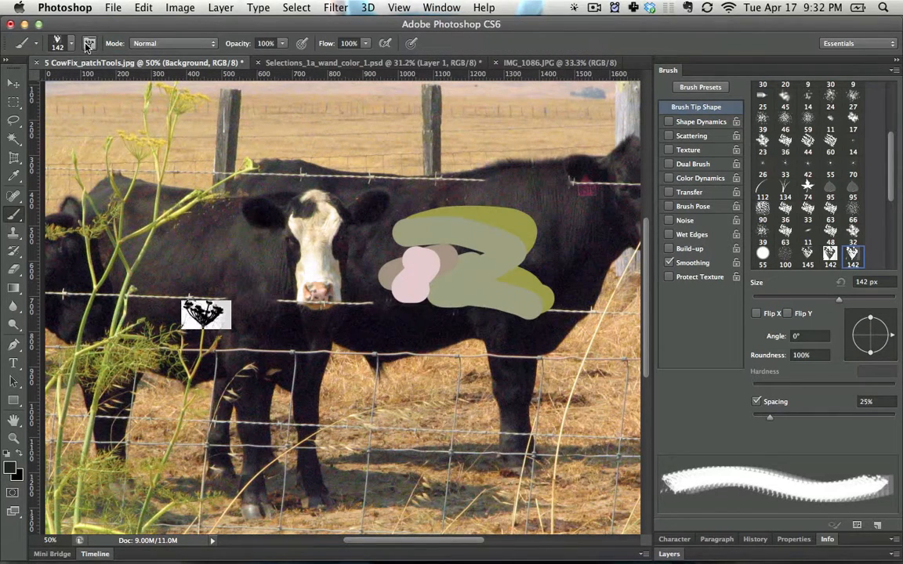
{"action": "left_click", "coordinate": [89, 45]}
{"action": "left_click", "coordinate": [89, 45]}
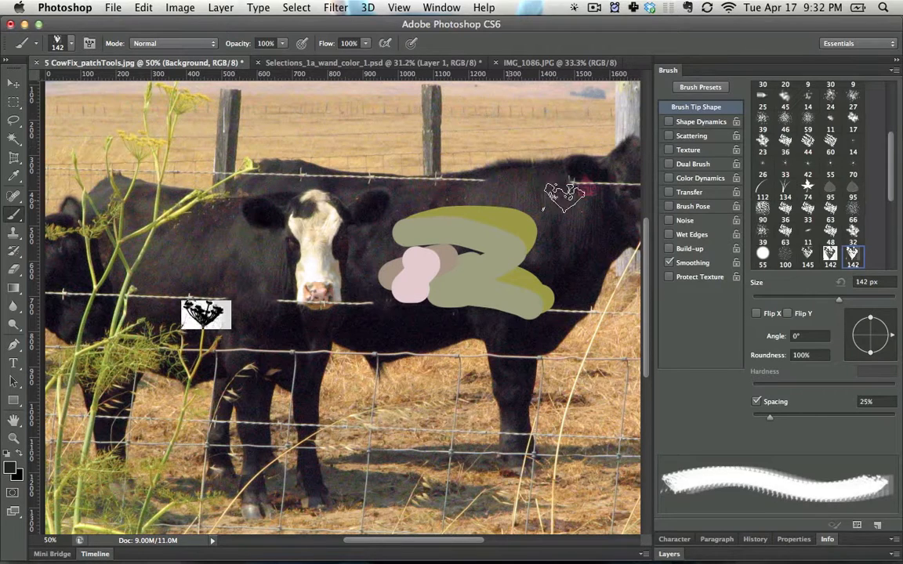
Enable Shape Dynamics with 57% size jitter and Scattering at 297%, and paint a scattered flower stroke across the cows
{"action": "left_click", "coordinate": [694, 124]}
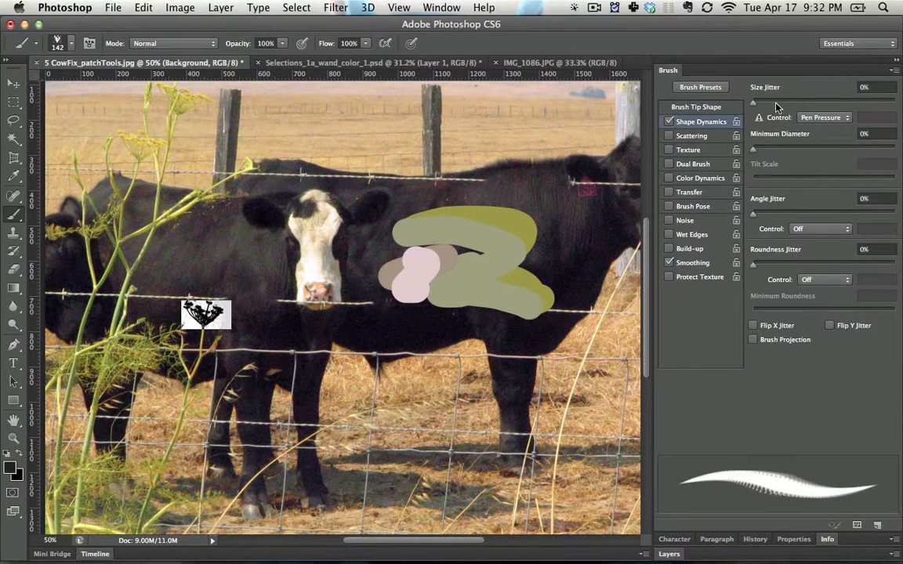
{"action": "left_click_drag", "start_coordinate": [776, 103], "coordinate": [835, 103]}
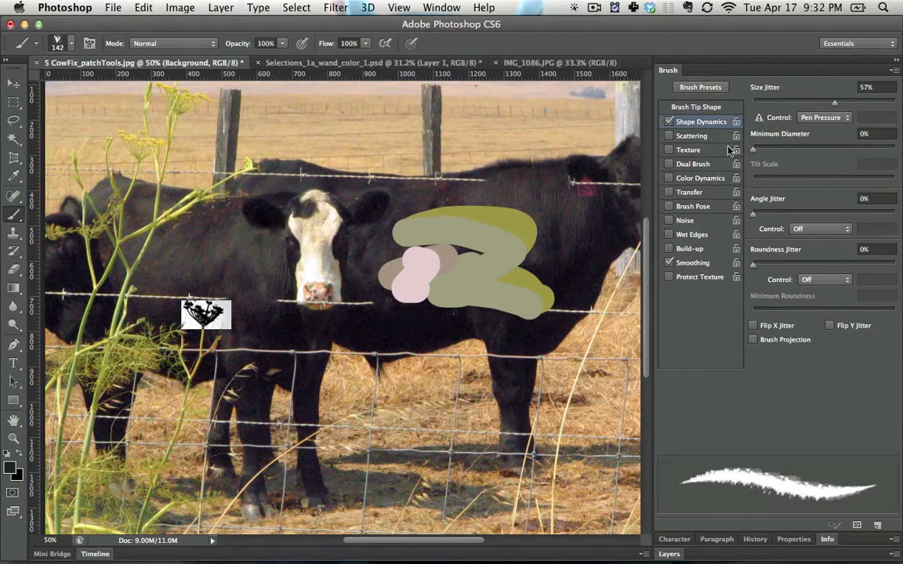
{"action": "left_click", "coordinate": [690, 137]}
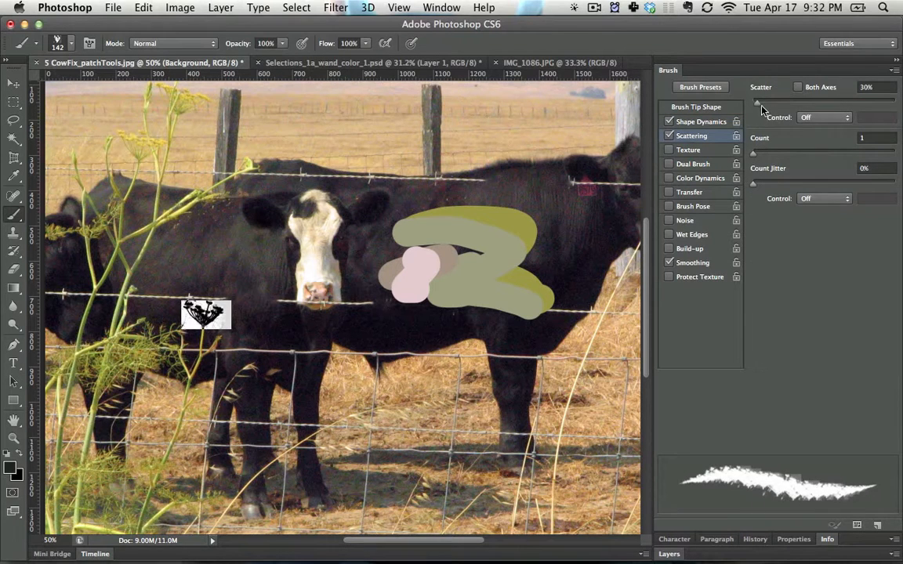
{"action": "left_click_drag", "start_coordinate": [757, 102], "coordinate": [794, 102]}
{"action": "mouse_move", "coordinate": [185, 144]}
{"action": "left_mouse_down"}
{"action": "mouse_move", "coordinate": [517, 385]}
{"action": "mouse_move", "coordinate": [553, 330]}
{"action": "left_mouse_up"}
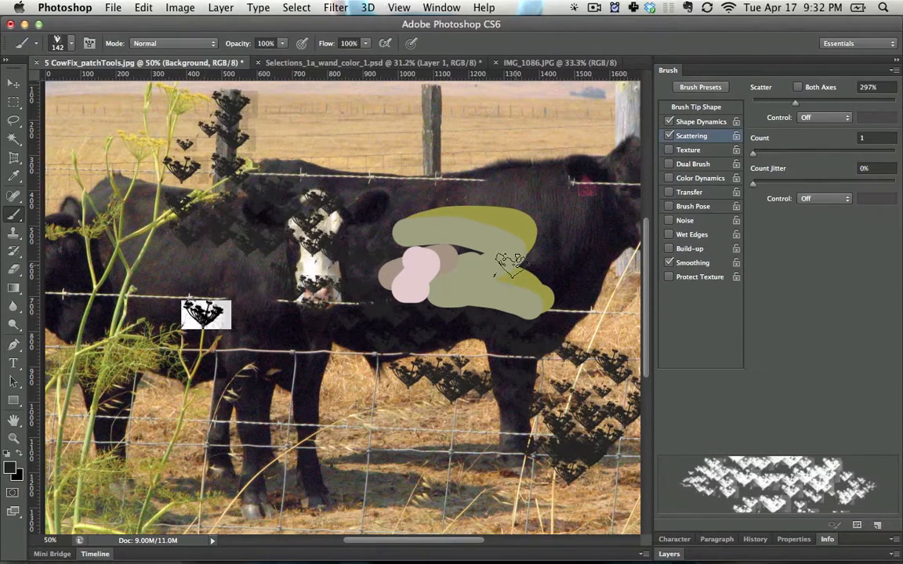
Enable Transfer and Brush Pose with Tilt X at -54%, and paint another scattered flower stroke over the rear cow's back
{"action": "left_click", "coordinate": [702, 122]}
{"action": "left_click", "coordinate": [688, 192]}
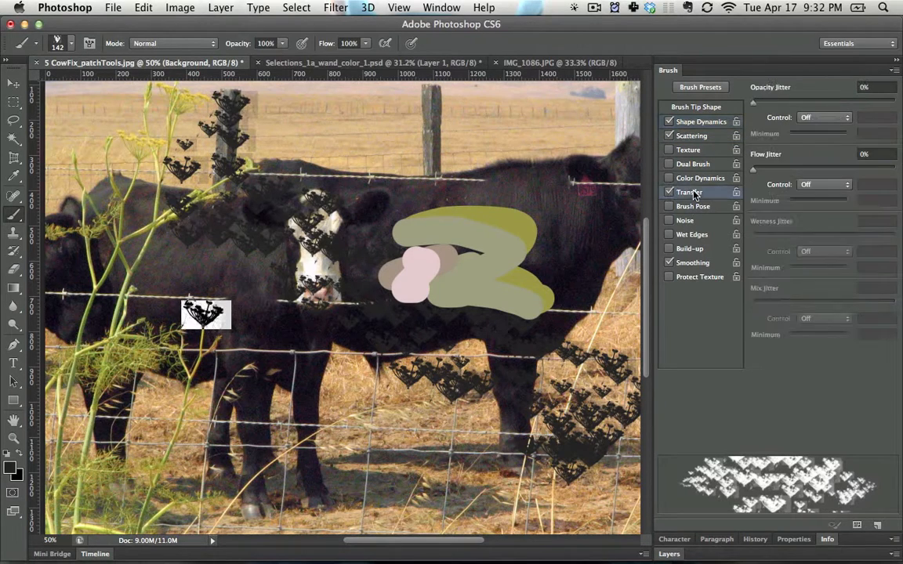
{"action": "left_click", "coordinate": [693, 206]}
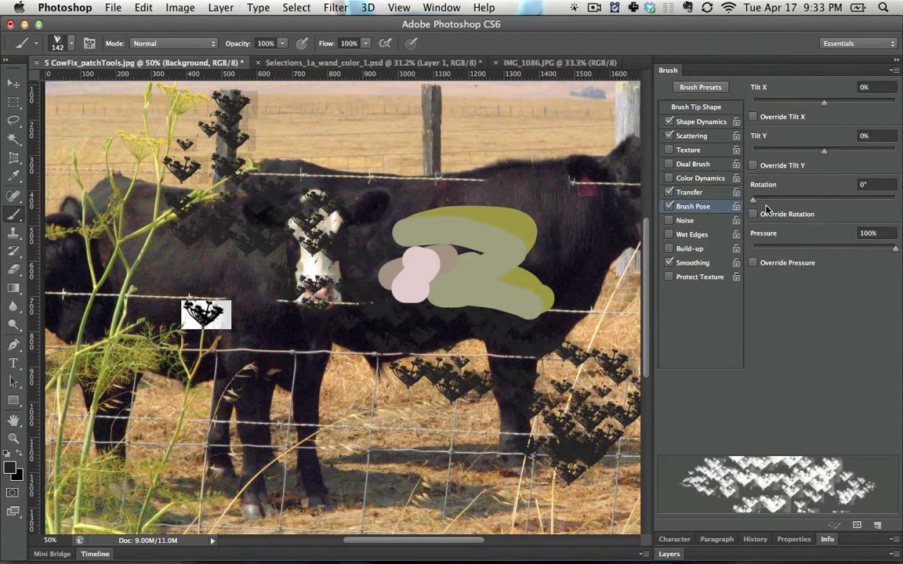
{"action": "left_click_drag", "start_coordinate": [823, 103], "coordinate": [784, 102]}
{"action": "mouse_move", "coordinate": [246, 198]}
{"action": "left_mouse_down"}
{"action": "mouse_move", "coordinate": [549, 149]}
{"action": "mouse_move", "coordinate": [535, 251]}
{"action": "left_mouse_up"}
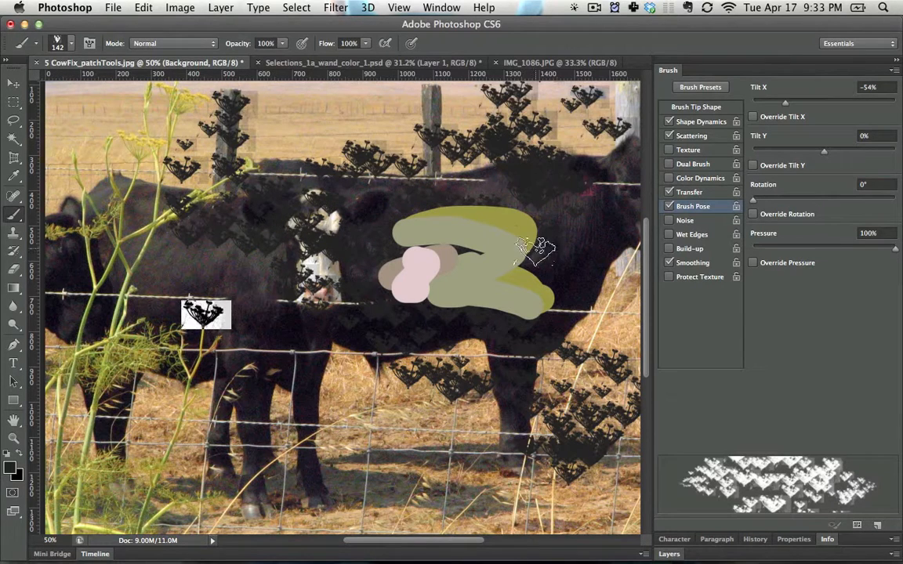
Add 56% angle jitter to the flower brush's Shape Dynamics, and paint a vertical stroke down through the middle of the cows
{"action": "left_click", "coordinate": [680, 138]}
{"action": "left_click", "coordinate": [693, 126]}
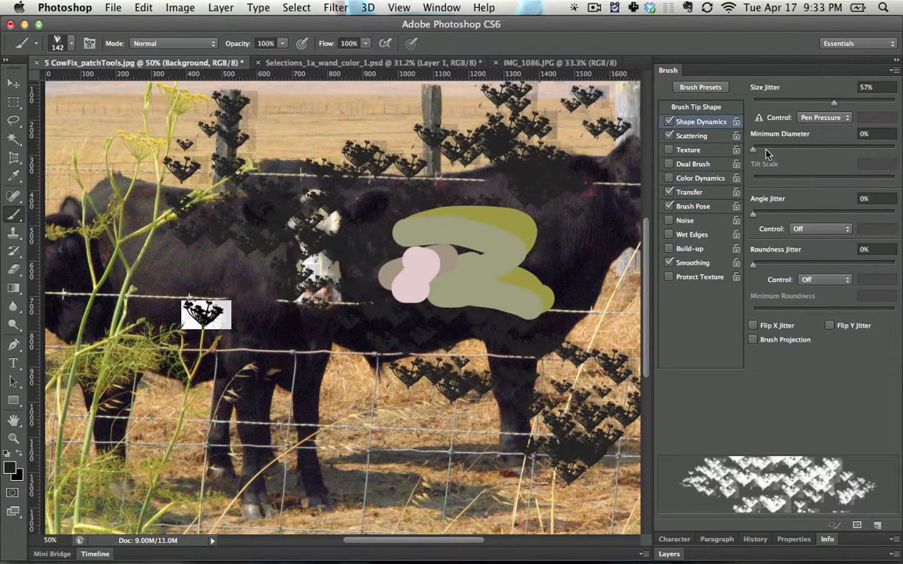
{"action": "left_click_drag", "start_coordinate": [772, 216], "coordinate": [834, 213]}
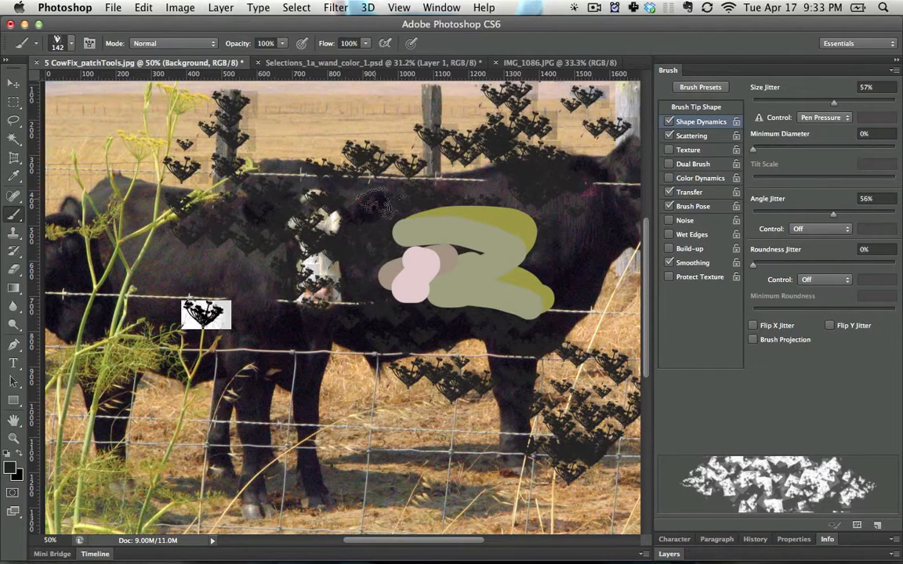
{"action": "mouse_move", "coordinate": [358, 151]}
{"action": "left_mouse_down"}
{"action": "mouse_move", "coordinate": [277, 341]}
{"action": "mouse_move", "coordinate": [372, 453]}
{"action": "left_mouse_up"}
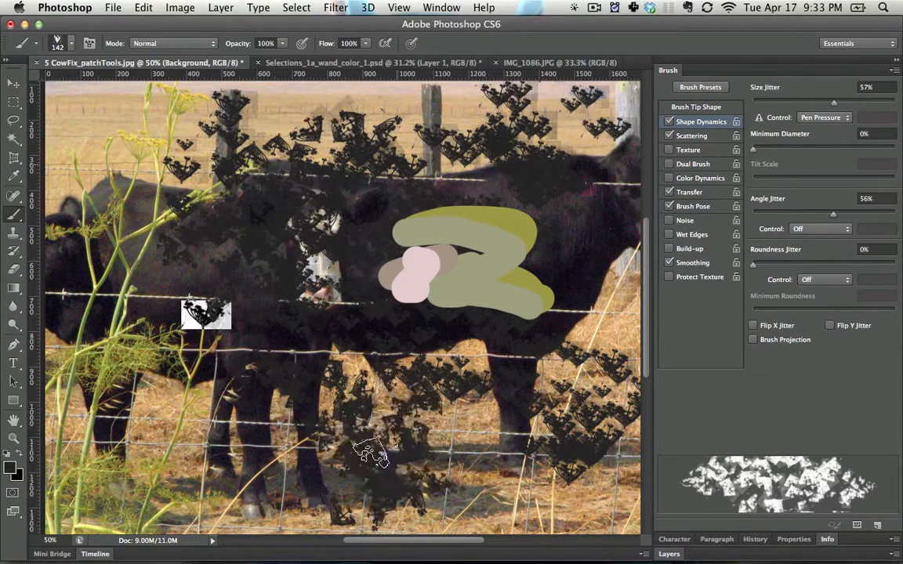
Enable Color Dynamics, and set the foreground colour to red ff0000 and the background colour to c06d6d
{"action": "left_click", "coordinate": [698, 179]}
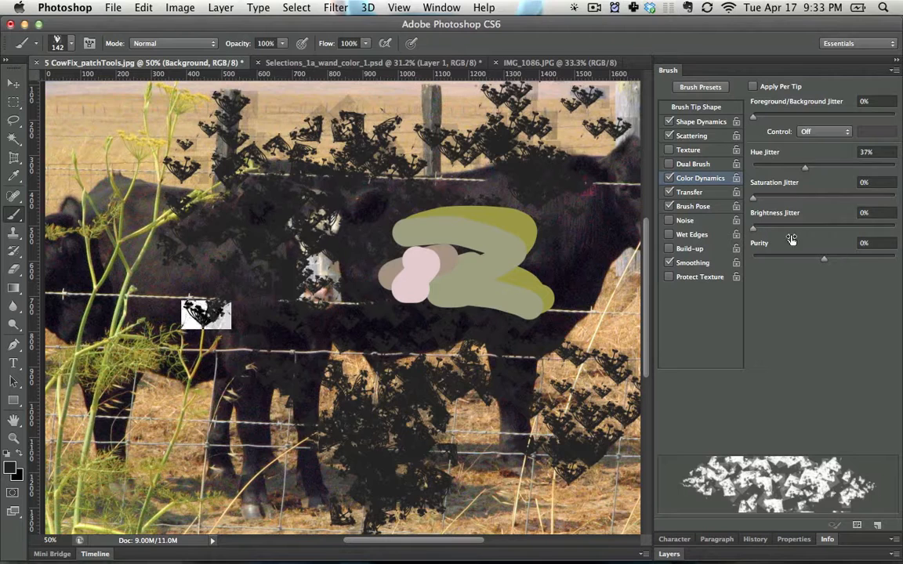
{"action": "left_click", "coordinate": [11, 468]}
{"action": "left_click", "coordinate": [420, 331]}
{"action": "left_click", "coordinate": [560, 267]}
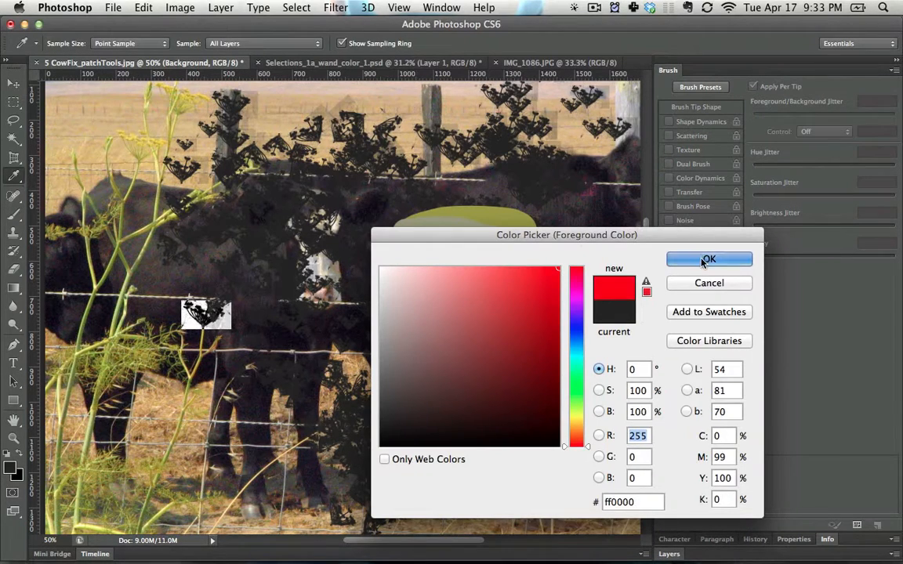
{"action": "left_click", "coordinate": [707, 259]}
{"action": "left_click", "coordinate": [22, 477]}
{"action": "left_click", "coordinate": [457, 311]}
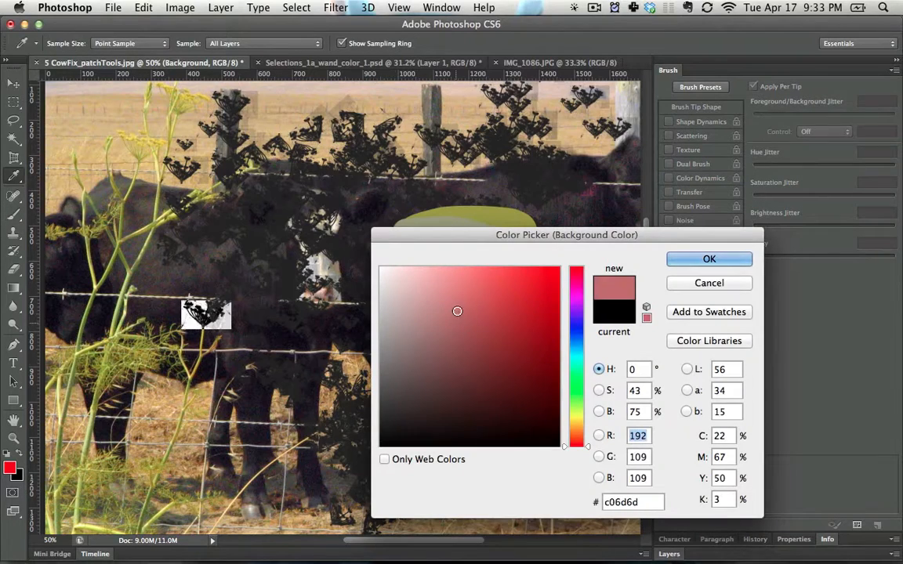
{"action": "left_click", "coordinate": [675, 264]}
Set 34% foreground/background, 23% hue, 44% saturation and 24% brightness jitter with -47% purity, and paint flower strokes across the cows
{"action": "mouse_move", "coordinate": [454, 122]}
{"action": "left_mouse_down"}
{"action": "mouse_move", "coordinate": [392, 86]}
{"action": "mouse_move", "coordinate": [376, 423]}
{"action": "mouse_move", "coordinate": [384, 427]}
{"action": "left_mouse_up"}
{"action": "key", "text": "super+z"}
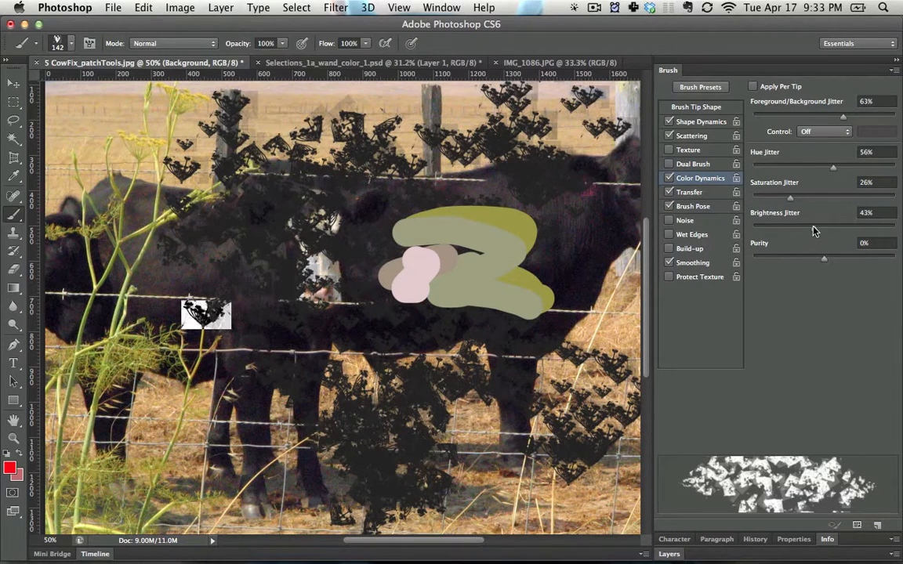
{"action": "left_click_drag", "start_coordinate": [803, 260], "coordinate": [801, 260]}
{"action": "mouse_move", "coordinate": [480, 149]}
{"action": "left_mouse_down"}
{"action": "mouse_move", "coordinate": [313, 259]}
{"action": "mouse_move", "coordinate": [157, 298]}
{"action": "mouse_move", "coordinate": [149, 125]}
{"action": "left_mouse_up"}
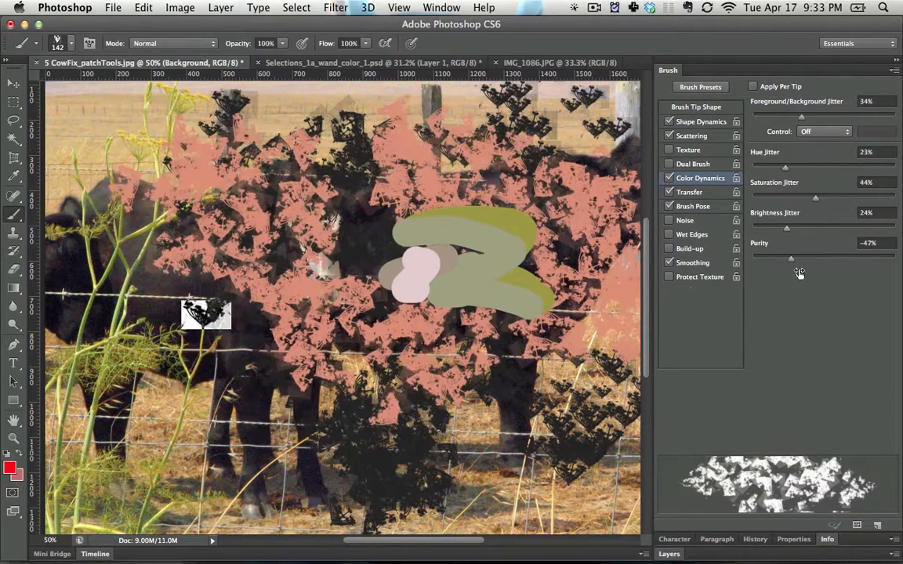
Paint scattered flower strokes on Layer 2 over the cows' legs and the surrounding grass
{"action": "left_click", "coordinate": [700, 122]}
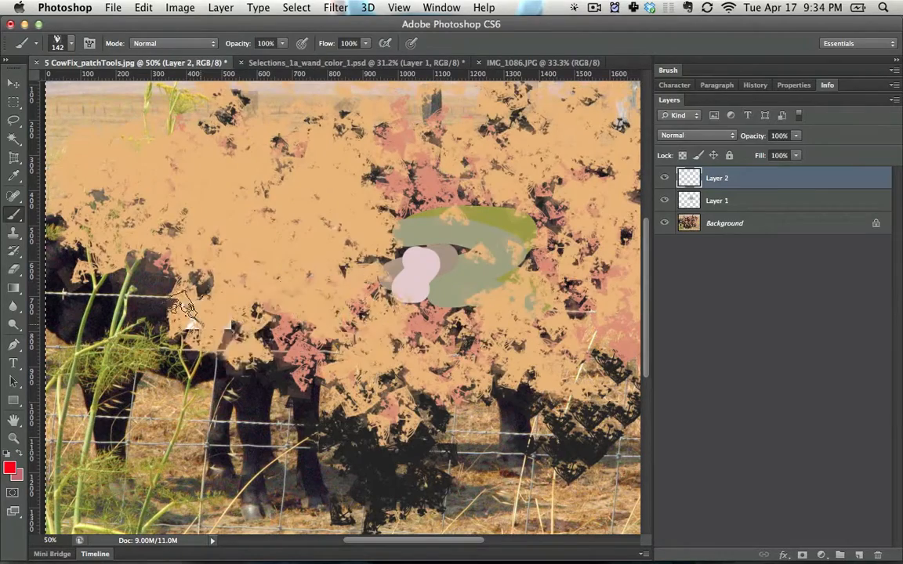
{"action": "left_click_drag", "start_coordinate": [192, 322], "coordinate": [208, 392]}
{"action": "mouse_move", "coordinate": [400, 482]}
{"action": "left_mouse_down"}
{"action": "mouse_move", "coordinate": [196, 376]}
{"action": "mouse_move", "coordinate": [471, 376]}
{"action": "mouse_move", "coordinate": [510, 392]}
{"action": "mouse_move", "coordinate": [32, 321]}
{"action": "left_mouse_up"}
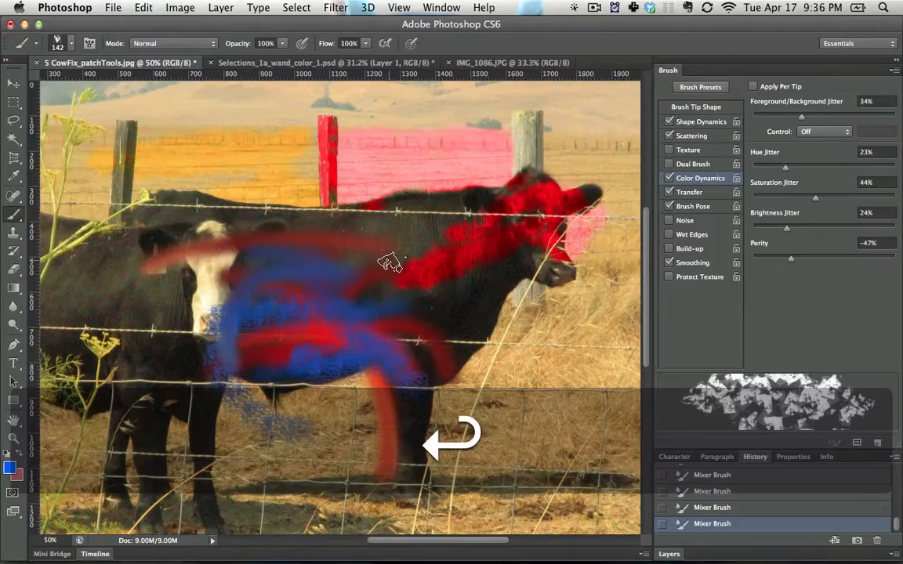
Paint blue-based flower strokes over the cow, enable Apply Per Tip in Color Dynamics, and paint another stroke for comparison
{"action": "mouse_move", "coordinate": [388, 258]}
{"action": "left_mouse_down"}
{"action": "mouse_move", "coordinate": [227, 273]}
{"action": "mouse_move", "coordinate": [414, 272]}
{"action": "mouse_move", "coordinate": [289, 304]}
{"action": "mouse_move", "coordinate": [321, 428]}
{"action": "mouse_move", "coordinate": [271, 391]}
{"action": "mouse_move", "coordinate": [282, 384]}
{"action": "mouse_move", "coordinate": [260, 320]}
{"action": "mouse_move", "coordinate": [459, 325]}
{"action": "left_mouse_up"}
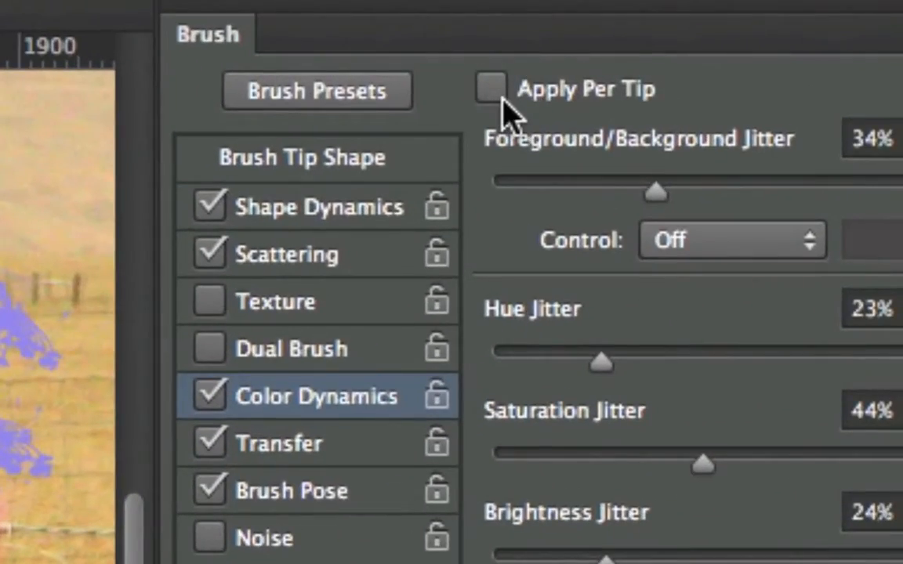
{"action": "left_click", "coordinate": [492, 89]}
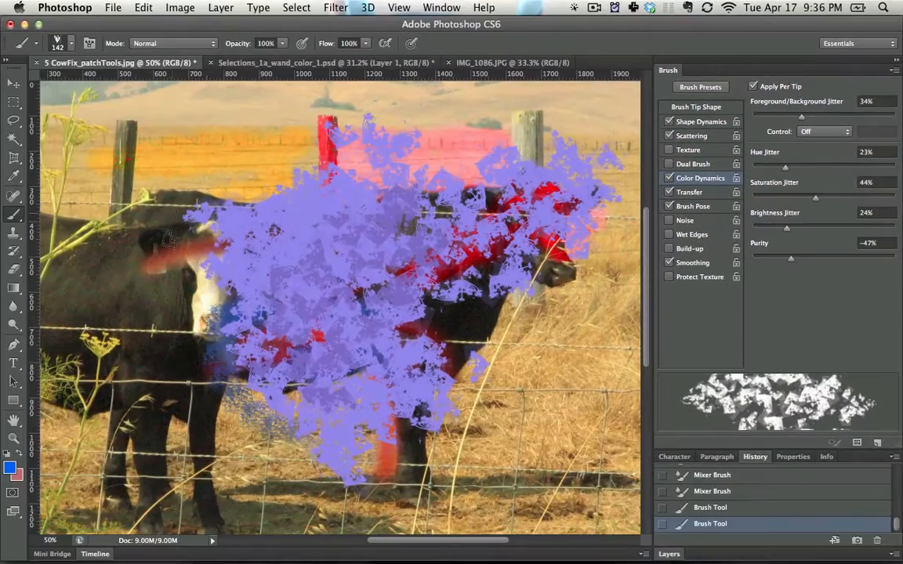
{"action": "mouse_move", "coordinate": [344, 196]}
{"action": "left_mouse_down"}
{"action": "mouse_move", "coordinate": [314, 118]}
{"action": "mouse_move", "coordinate": [196, 180]}
{"action": "mouse_move", "coordinate": [329, 235]}
{"action": "mouse_move", "coordinate": [267, 389]}
{"action": "mouse_move", "coordinate": [291, 359]}
{"action": "left_mouse_up"}
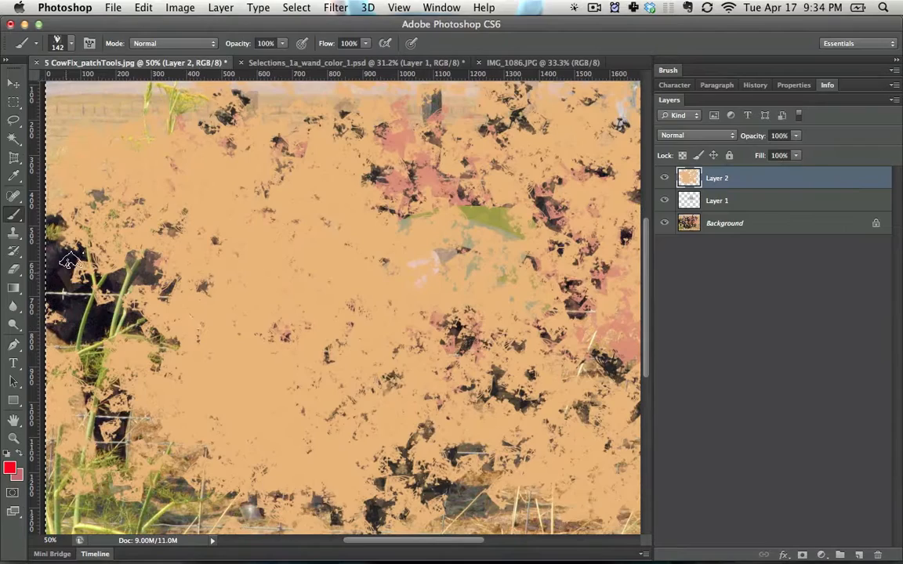
Cover more of Layer 2 with multicoloured flower strokes, and test a 1 px red Pencil line before undoing it
{"action": "mouse_move", "coordinate": [47, 384]}
{"action": "left_mouse_down"}
{"action": "mouse_move", "coordinate": [118, 235]}
{"action": "mouse_move", "coordinate": [161, 90]}
{"action": "mouse_move", "coordinate": [502, 141]}
{"action": "mouse_move", "coordinate": [518, 180]}
{"action": "mouse_move", "coordinate": [200, 337]}
{"action": "mouse_move", "coordinate": [368, 438]}
{"action": "mouse_move", "coordinate": [476, 335]}
{"action": "mouse_move", "coordinate": [235, 110]}
{"action": "mouse_move", "coordinate": [447, 102]}
{"action": "mouse_move", "coordinate": [235, 157]}
{"action": "mouse_move", "coordinate": [441, 462]}
{"action": "mouse_move", "coordinate": [533, 377]}
{"action": "mouse_move", "coordinate": [482, 228]}
{"action": "left_mouse_up"}
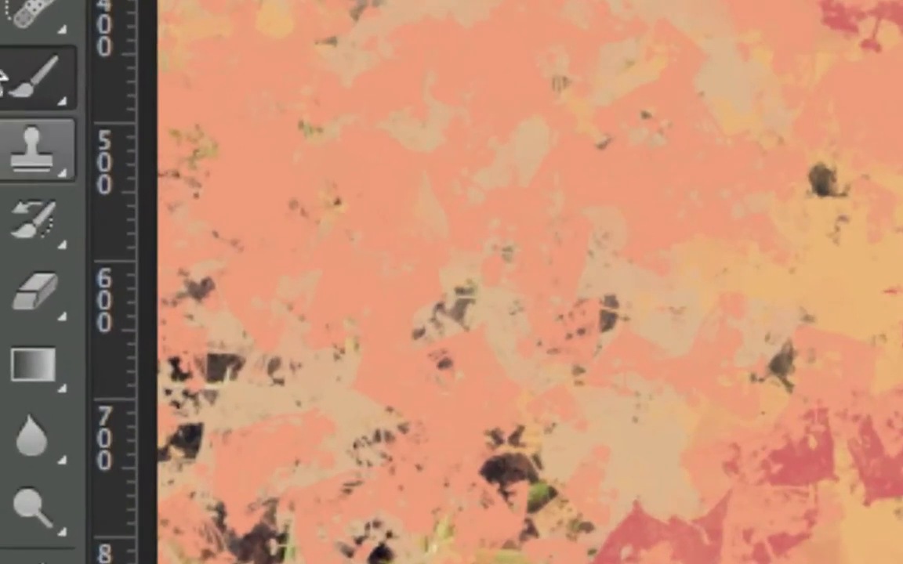
{"action": "right_click", "coordinate": [30, 198]}
{"action": "left_click", "coordinate": [193, 125]}
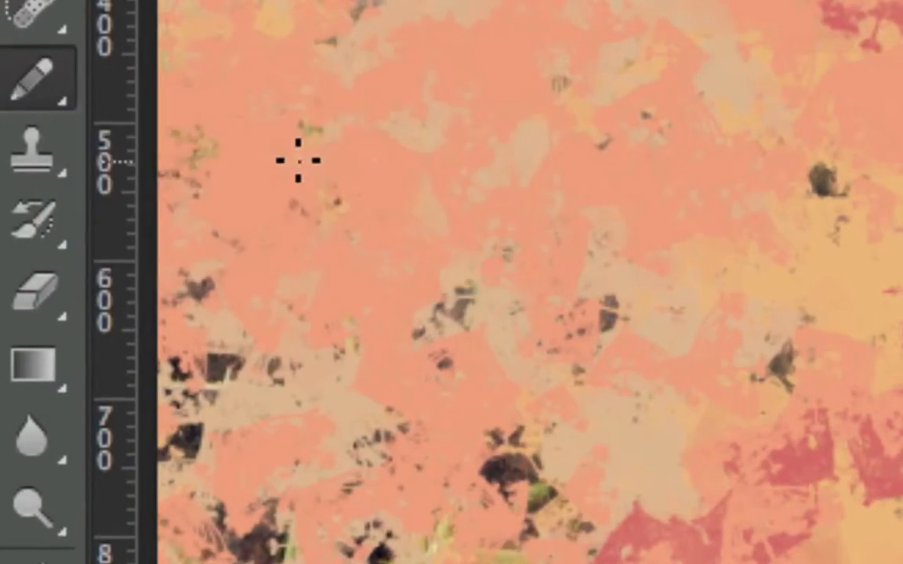
{"action": "mouse_move", "coordinate": [353, 129]}
{"action": "left_mouse_down"}
{"action": "mouse_move", "coordinate": [789, 0]}
{"action": "mouse_move", "coordinate": [902, 271]}
{"action": "left_mouse_up"}
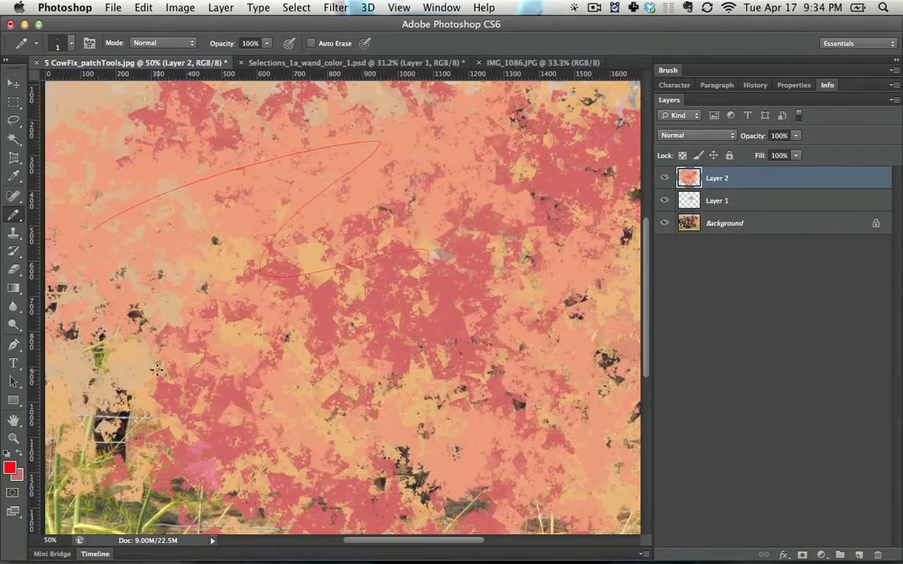
{"action": "key", "text": "super+z"}
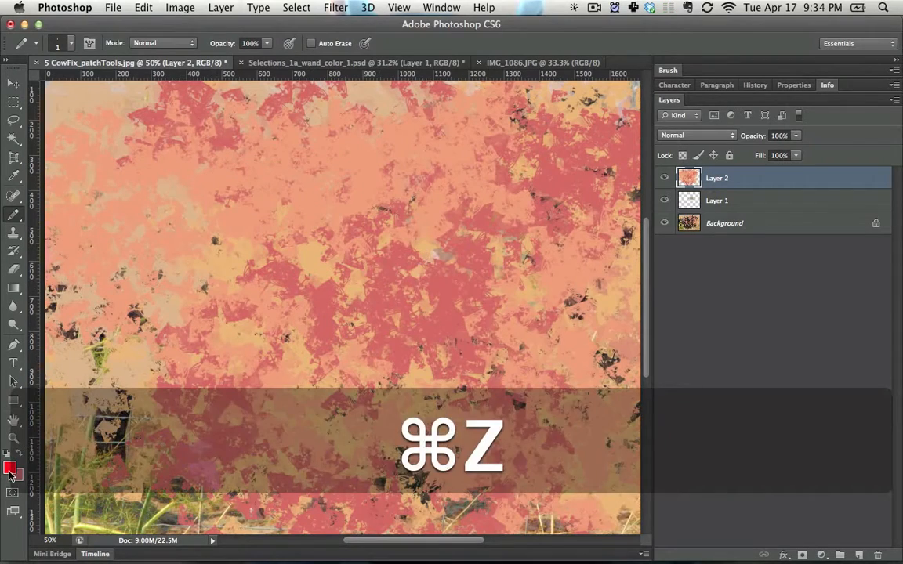
Set the foreground colour to near-black, enlarge the Pencil to 15 px, and draw a zigzag curve across the middle of the canvas
{"action": "left_click", "coordinate": [9, 468]}
{"action": "left_click", "coordinate": [405, 421]}
{"action": "left_click", "coordinate": [681, 261]}
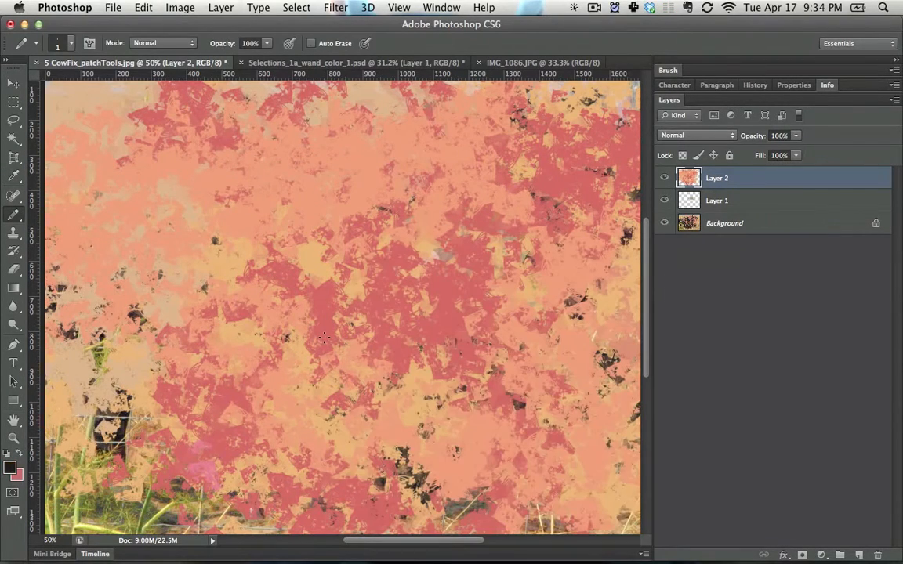
{"action": "key", "text": "bracketright"}
{"action": "key", "text": "bracketright"}
{"action": "key", "text": "bracketright"}
{"action": "key", "text": "bracketright"}
{"action": "key", "text": "bracketright"}
{"action": "key", "text": "bracketright"}
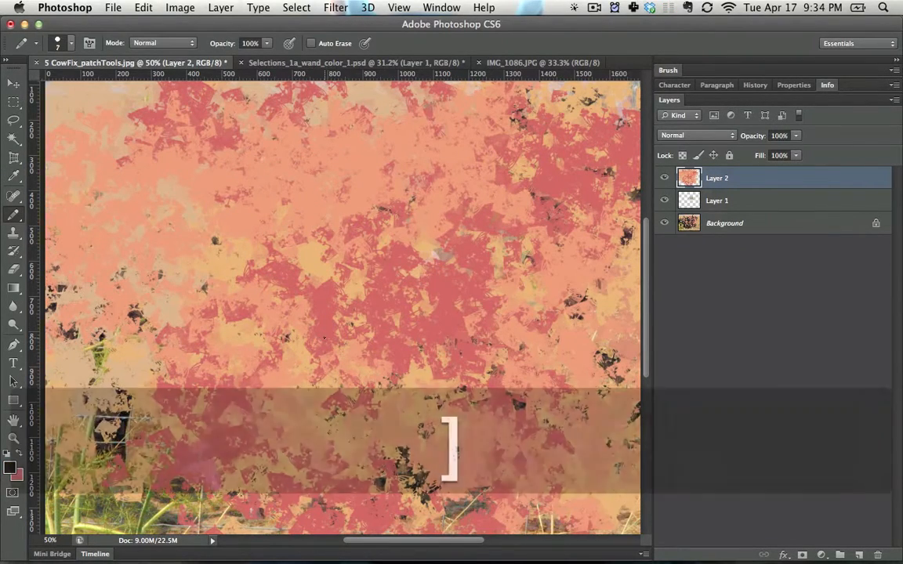
{"action": "mouse_move", "coordinate": [203, 219]}
{"action": "left_mouse_down"}
{"action": "mouse_move", "coordinate": [359, 201]}
{"action": "mouse_move", "coordinate": [348, 340]}
{"action": "mouse_move", "coordinate": [401, 339]}
{"action": "left_mouse_up"}
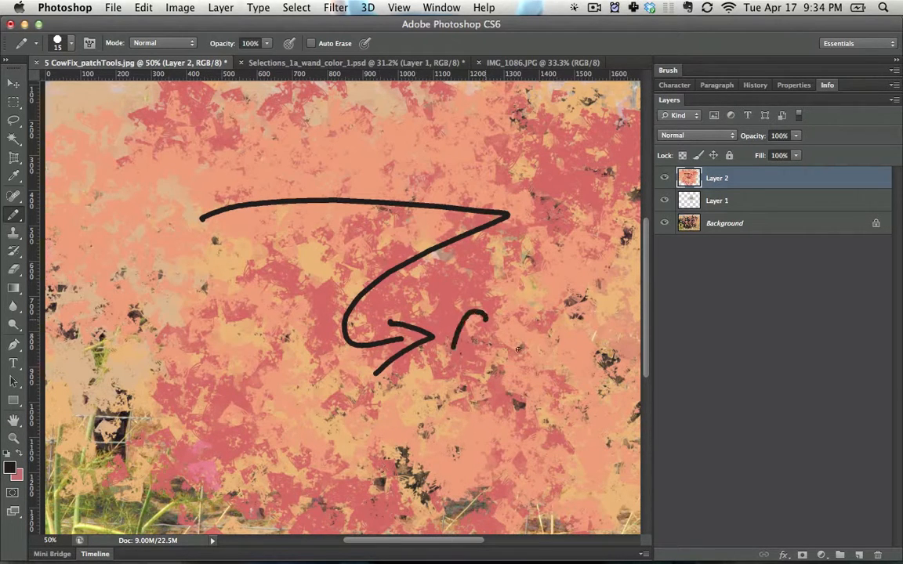
Draw a cartoon face with two eyes, eyebrows and a wide open mouth beside the curve
{"action": "mouse_move", "coordinate": [517, 349]}
{"action": "left_mouse_down"}
{"action": "mouse_move", "coordinate": [467, 318]}
{"action": "mouse_move", "coordinate": [548, 299]}
{"action": "left_mouse_up"}
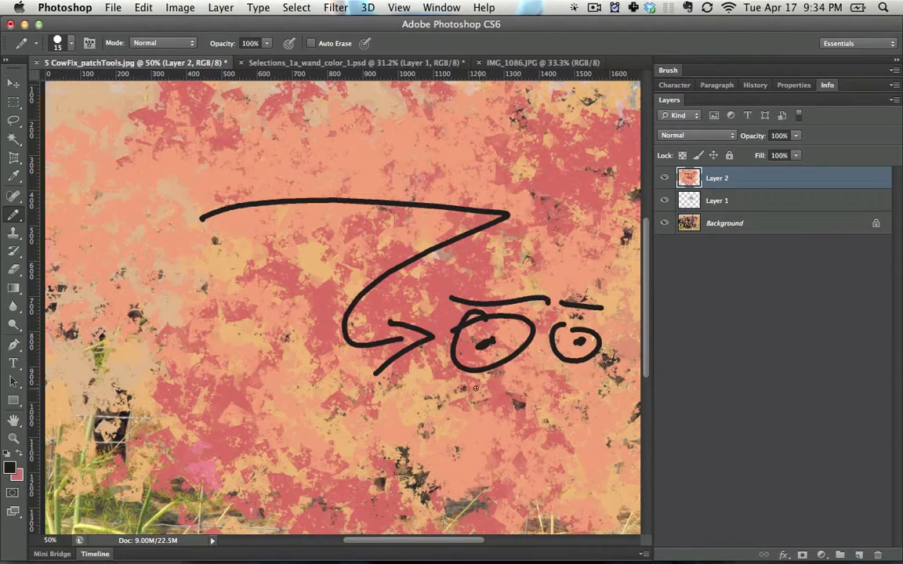
{"action": "left_click_drag", "start_coordinate": [468, 380], "coordinate": [629, 377]}
{"action": "mouse_move", "coordinate": [634, 429]}
{"action": "left_mouse_down"}
{"action": "mouse_move", "coordinate": [483, 451]}
{"action": "mouse_move", "coordinate": [478, 424]}
{"action": "left_mouse_up"}
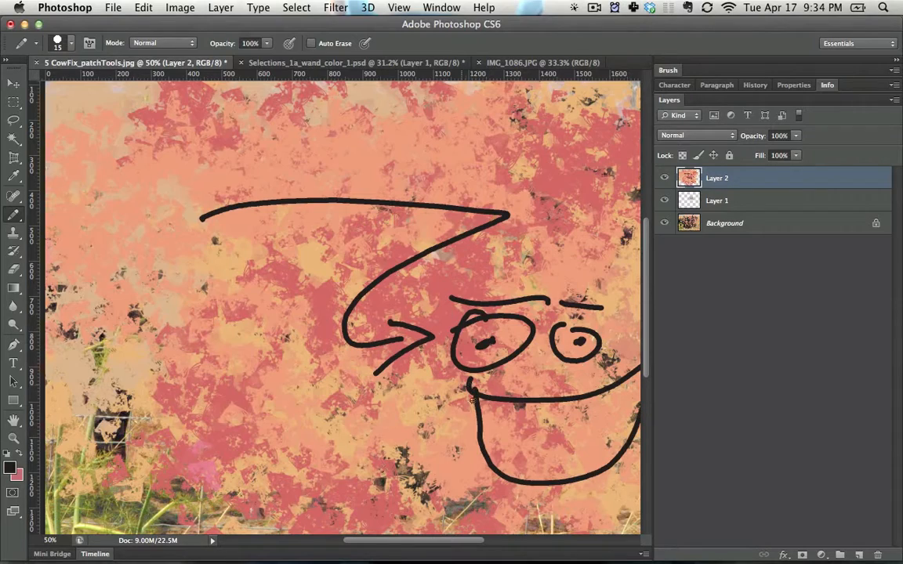
Choose the Color Replacement Tool and revert the photo to its original opened state in the history
{"action": "left_click", "coordinate": [11, 220]}
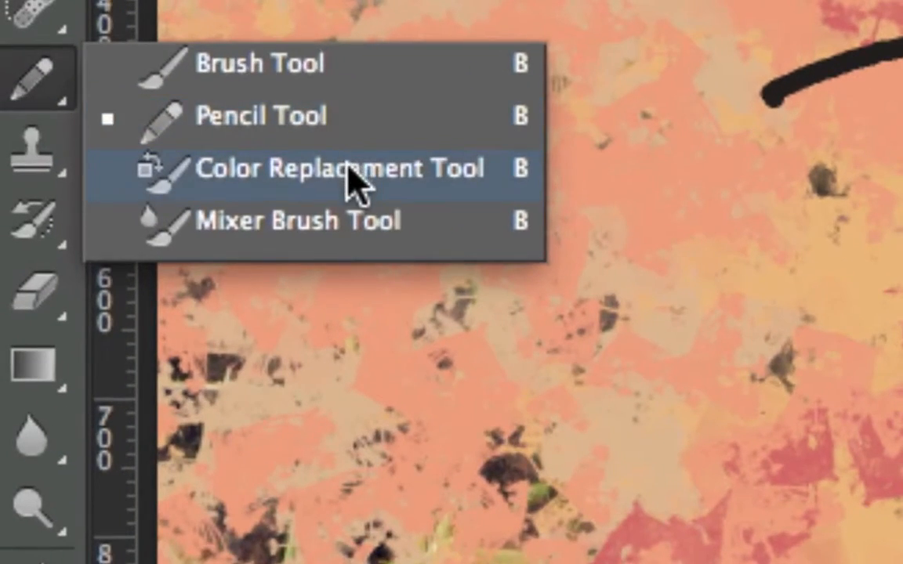
{"action": "left_click", "coordinate": [356, 181]}
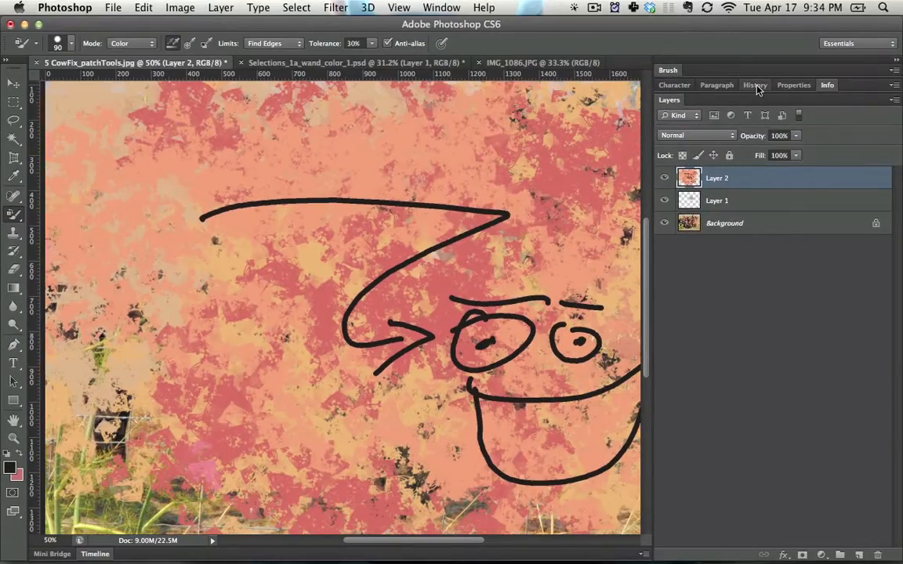
{"action": "left_click", "coordinate": [755, 86]}
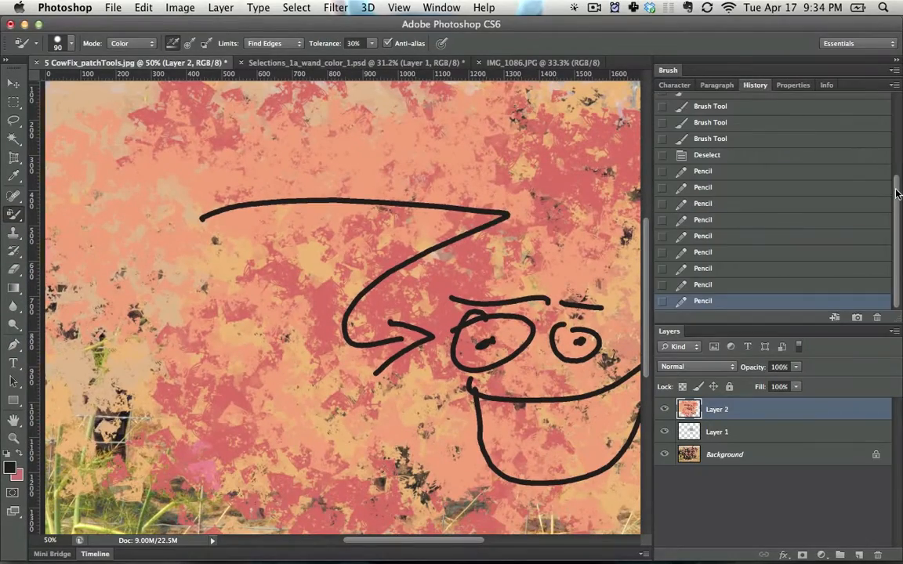
{"action": "scroll", "coordinate": [808, 172], "scroll_direction": "up", "scroll_amount": 5}
{"action": "left_click", "coordinate": [801, 101]}
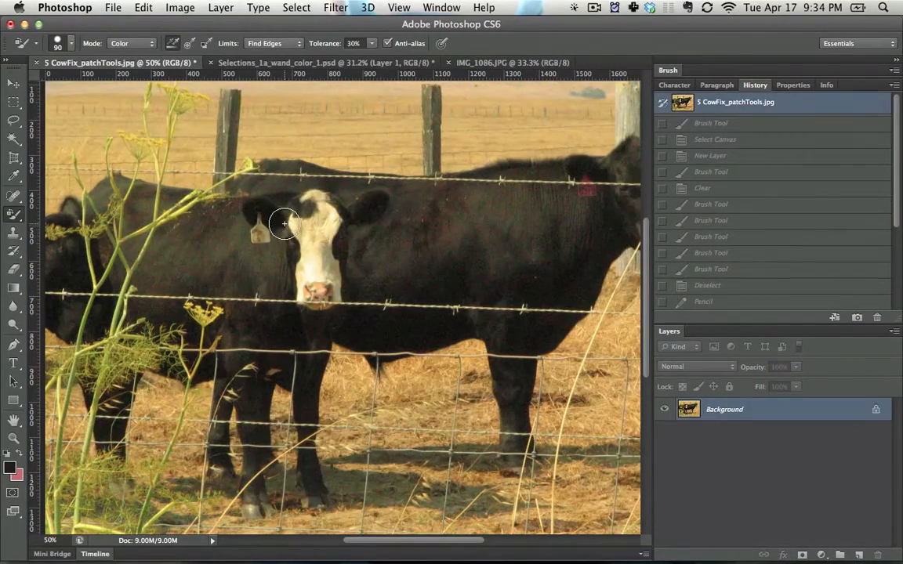
Set the foreground colour to red ff0000 and recolour the field between the middle and right fence posts
{"action": "left_click_drag", "start_coordinate": [287, 204], "coordinate": [169, 208]}
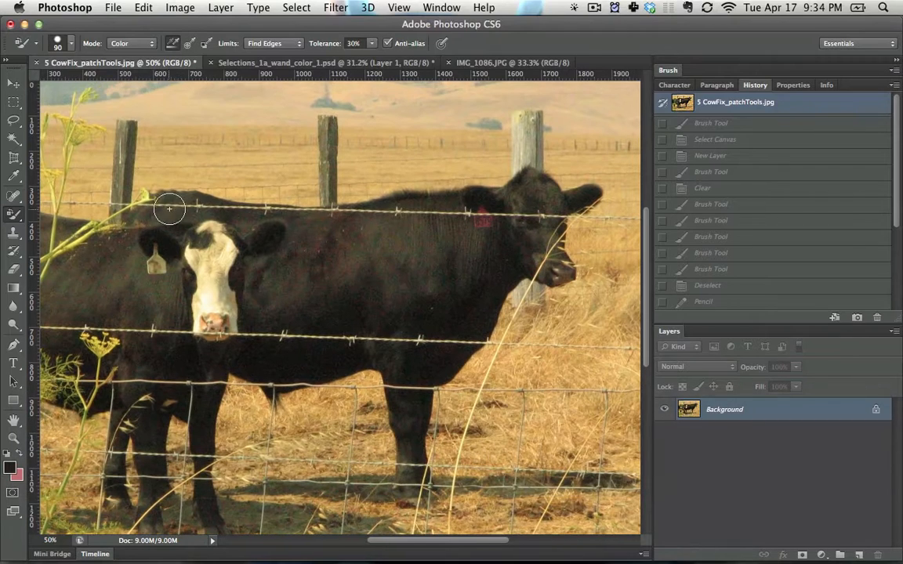
{"action": "left_click", "coordinate": [8, 468]}
{"action": "left_click", "coordinate": [558, 277]}
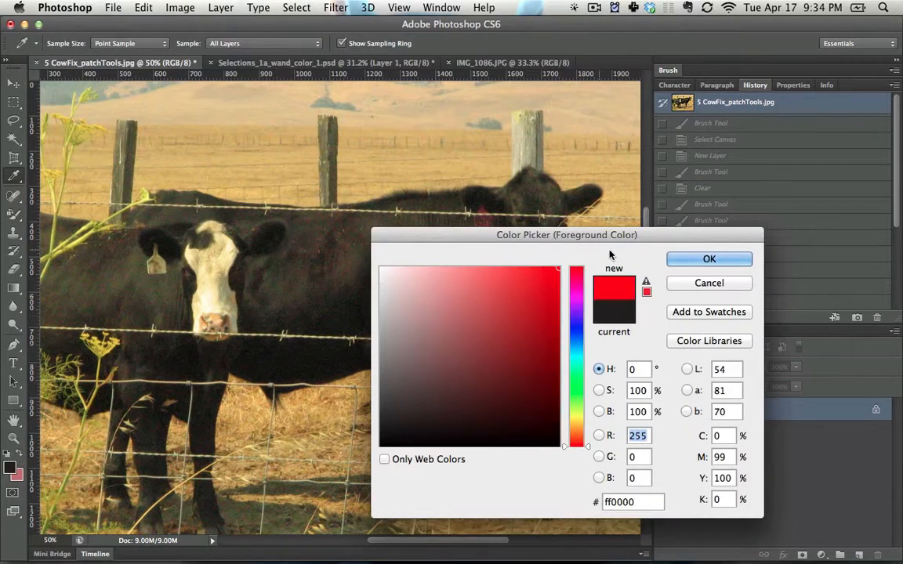
{"action": "left_click", "coordinate": [675, 259]}
{"action": "mouse_move", "coordinate": [404, 149]}
{"action": "left_mouse_down"}
{"action": "mouse_move", "coordinate": [349, 166]}
{"action": "mouse_move", "coordinate": [381, 197]}
{"action": "mouse_move", "coordinate": [418, 173]}
{"action": "mouse_move", "coordinate": [520, 181]}
{"action": "mouse_move", "coordinate": [429, 179]}
{"action": "mouse_move", "coordinate": [464, 148]}
{"action": "mouse_move", "coordinate": [506, 147]}
{"action": "left_mouse_up"}
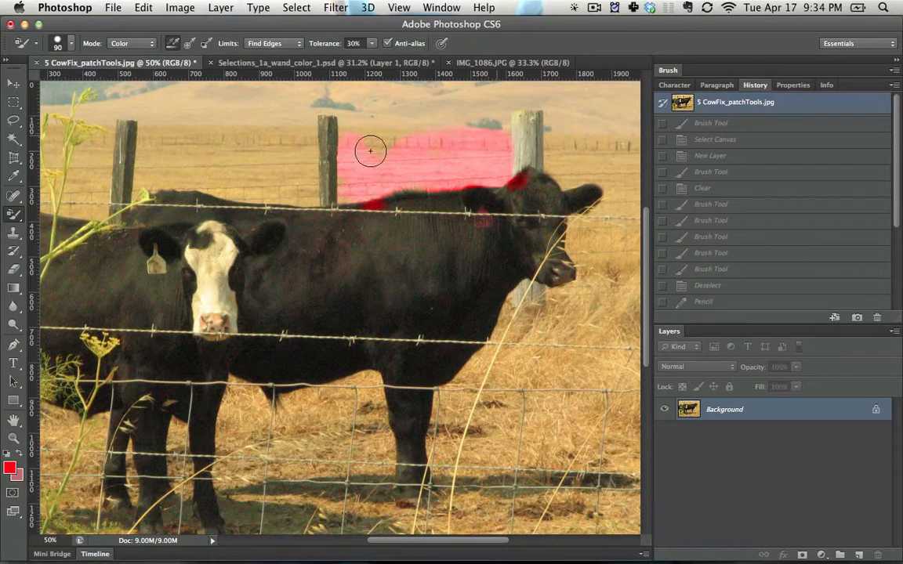
{"action": "left_click_drag", "start_coordinate": [367, 141], "coordinate": [359, 138]}
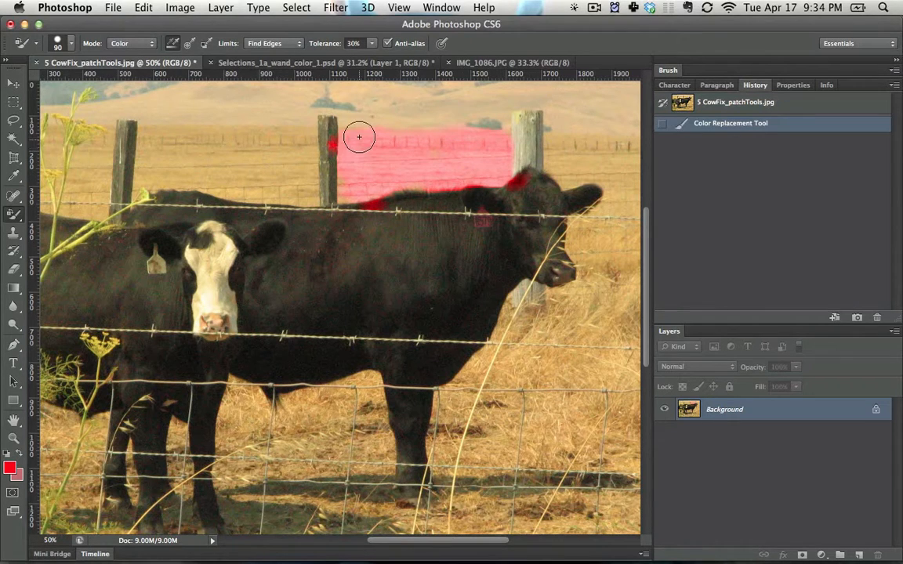
Recolour the middle fence post red with the Color Replacement Tool
{"action": "left_click", "coordinate": [341, 187]}
{"action": "right_click", "coordinate": [350, 166]}
{"action": "left_click", "coordinate": [337, 163]}
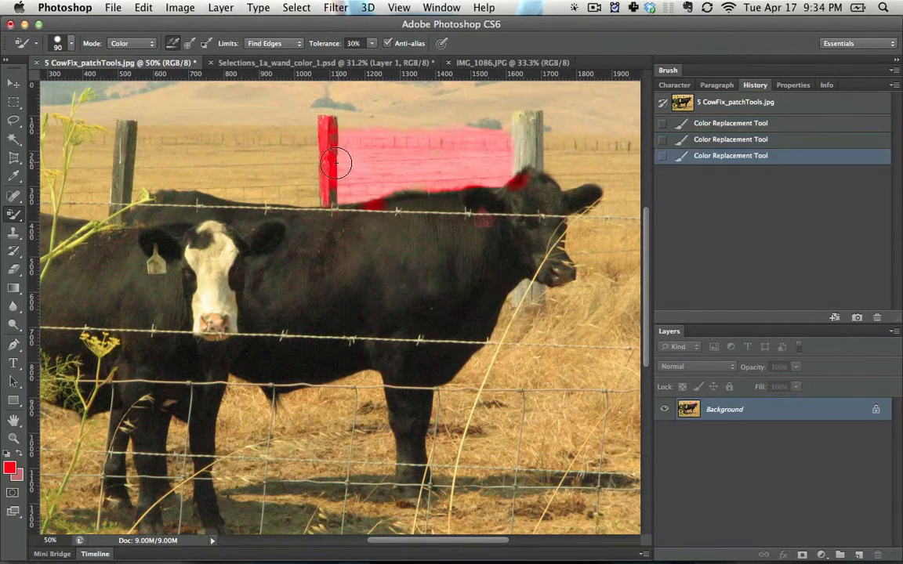
Switch the Color Replacement mode to Saturation and paint over the field between the left and middle fence posts
{"action": "left_click", "coordinate": [145, 45]}
{"action": "left_click", "coordinate": [129, 33]}
{"action": "mouse_move", "coordinate": [305, 138]}
{"action": "left_mouse_down"}
{"action": "mouse_move", "coordinate": [165, 151]}
{"action": "mouse_move", "coordinate": [337, 195]}
{"action": "left_mouse_up"}
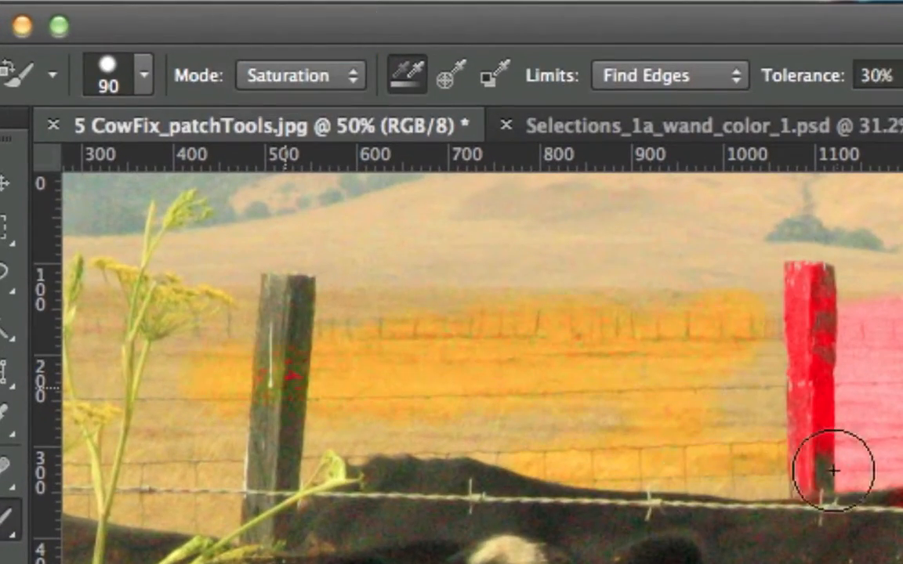
Set the Color Replacement mode back to Color and recolour the rear cow's shoulder, neck and head red
{"action": "left_click", "coordinate": [348, 87]}
{"action": "left_click", "coordinate": [283, 94]}
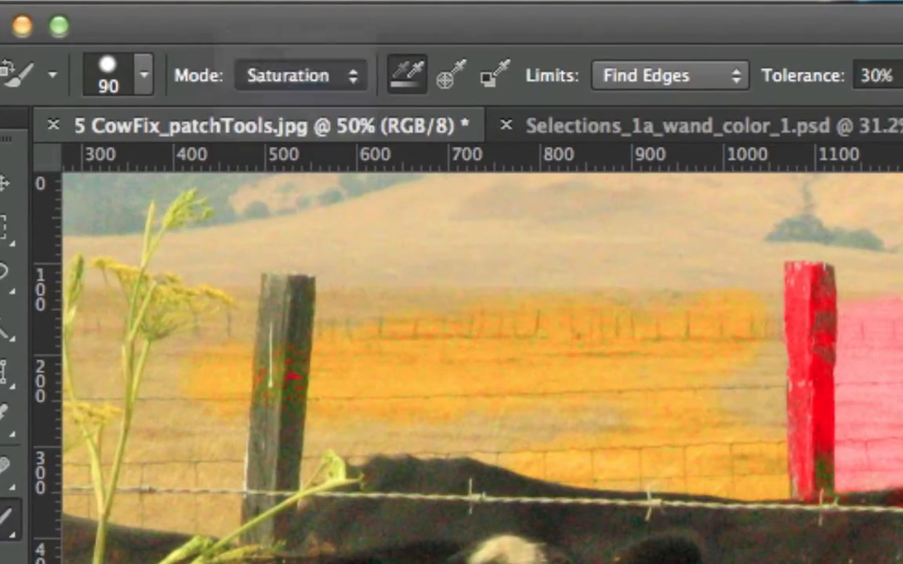
{"action": "left_click_drag", "start_coordinate": [541, 227], "coordinate": [396, 278]}
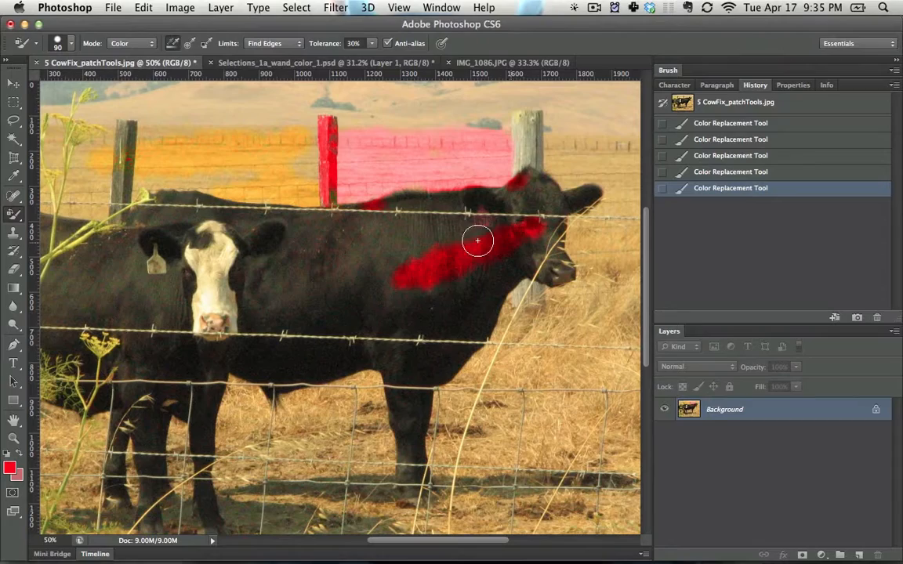
{"action": "mouse_move", "coordinate": [477, 241]}
{"action": "left_mouse_down"}
{"action": "mouse_move", "coordinate": [509, 189]}
{"action": "mouse_move", "coordinate": [497, 205]}
{"action": "mouse_move", "coordinate": [580, 219]}
{"action": "left_mouse_up"}
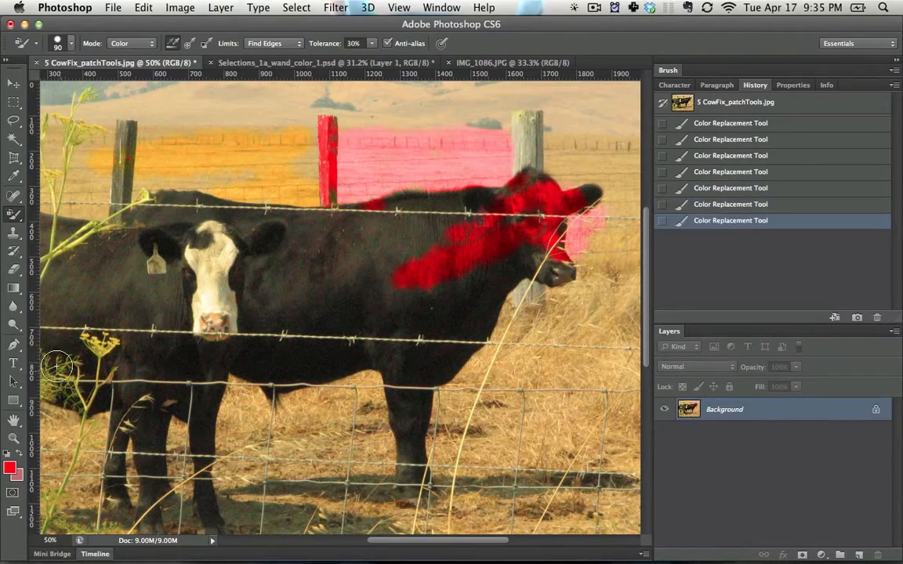
Switch to the Mixer Brush Tool and paint soft red strokes across the rear cow's belly and flank and over the front cow's face
{"action": "left_click", "coordinate": [14, 213]}
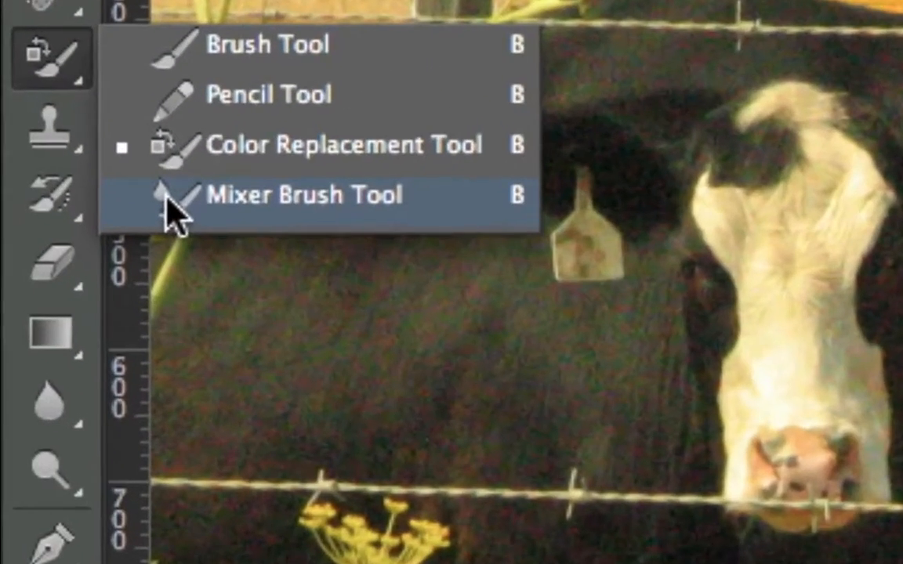
{"action": "left_click", "coordinate": [167, 200]}
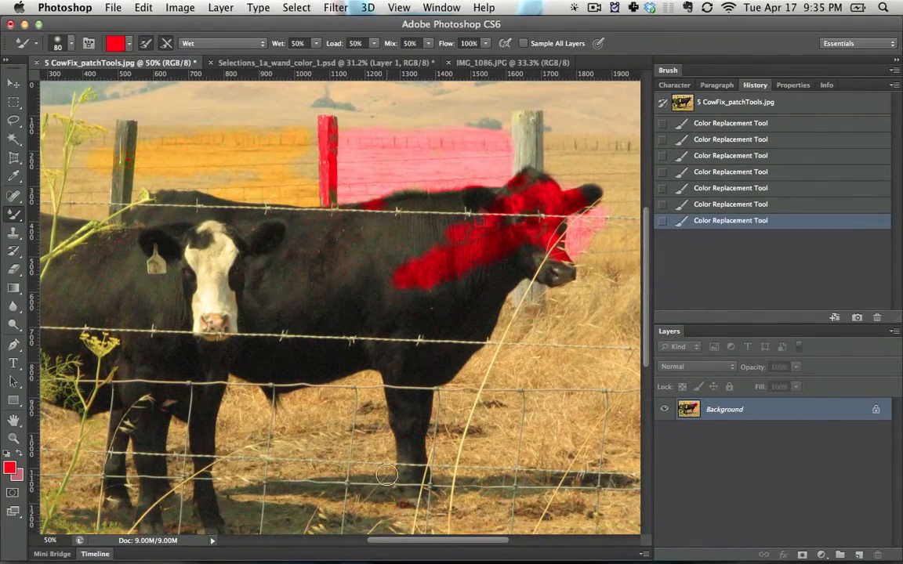
{"action": "left_click_drag", "start_coordinate": [387, 475], "coordinate": [323, 314]}
{"action": "mouse_move", "coordinate": [389, 457]}
{"action": "left_mouse_down"}
{"action": "mouse_move", "coordinate": [362, 335]}
{"action": "mouse_move", "coordinate": [351, 328]}
{"action": "mouse_move", "coordinate": [382, 386]}
{"action": "mouse_move", "coordinate": [331, 316]}
{"action": "mouse_move", "coordinate": [356, 341]}
{"action": "mouse_move", "coordinate": [287, 338]}
{"action": "mouse_move", "coordinate": [363, 338]}
{"action": "mouse_move", "coordinate": [233, 344]}
{"action": "left_mouse_up"}
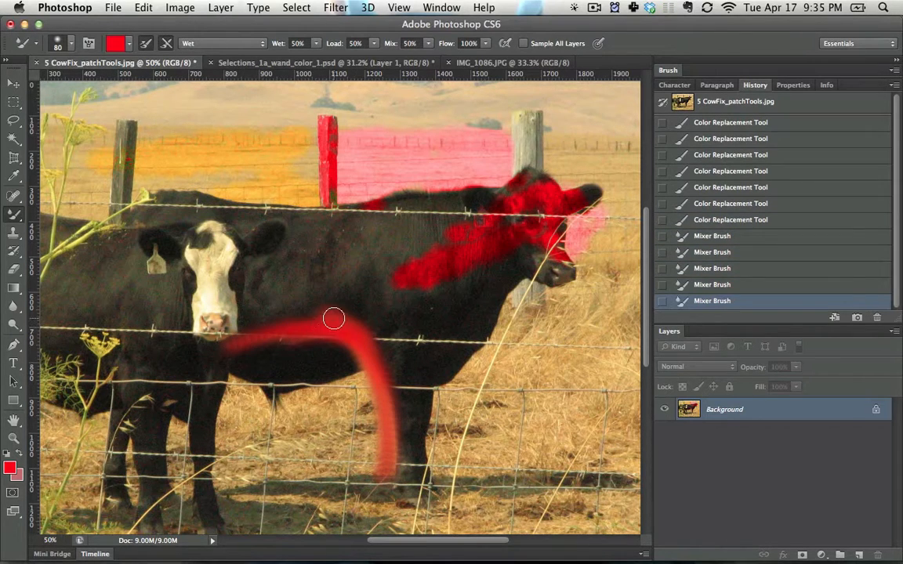
{"action": "left_click_drag", "start_coordinate": [333, 318], "coordinate": [220, 266]}
{"action": "mouse_move", "coordinate": [402, 271]}
{"action": "left_mouse_down"}
{"action": "mouse_move", "coordinate": [358, 337]}
{"action": "mouse_move", "coordinate": [439, 344]}
{"action": "mouse_move", "coordinate": [395, 377]}
{"action": "mouse_move", "coordinate": [374, 354]}
{"action": "mouse_move", "coordinate": [425, 386]}
{"action": "mouse_move", "coordinate": [363, 334]}
{"action": "mouse_move", "coordinate": [433, 400]}
{"action": "mouse_move", "coordinate": [362, 347]}
{"action": "mouse_move", "coordinate": [304, 348]}
{"action": "mouse_move", "coordinate": [306, 359]}
{"action": "mouse_move", "coordinate": [329, 345]}
{"action": "mouse_move", "coordinate": [239, 377]}
{"action": "mouse_move", "coordinate": [284, 320]}
{"action": "left_mouse_up"}
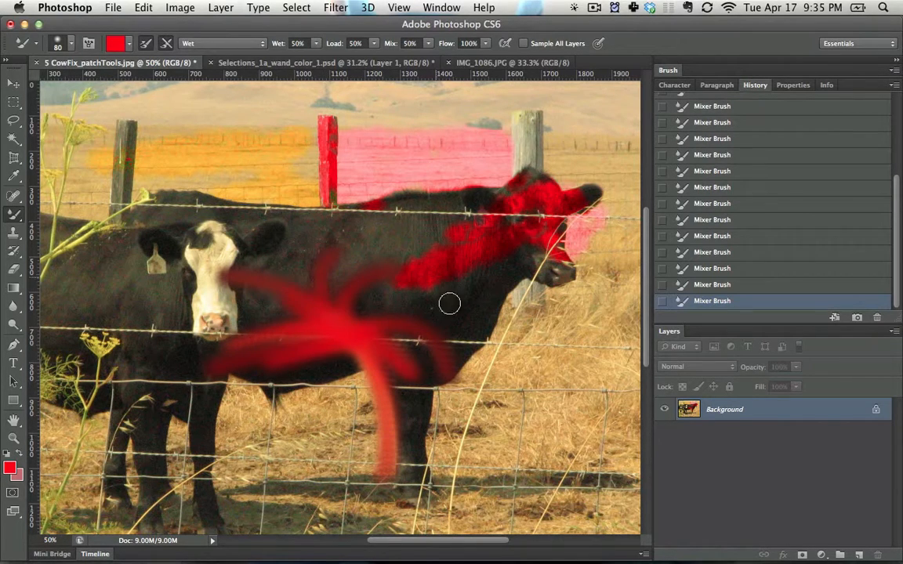
{"action": "left_click_drag", "start_coordinate": [390, 248], "coordinate": [145, 263]}
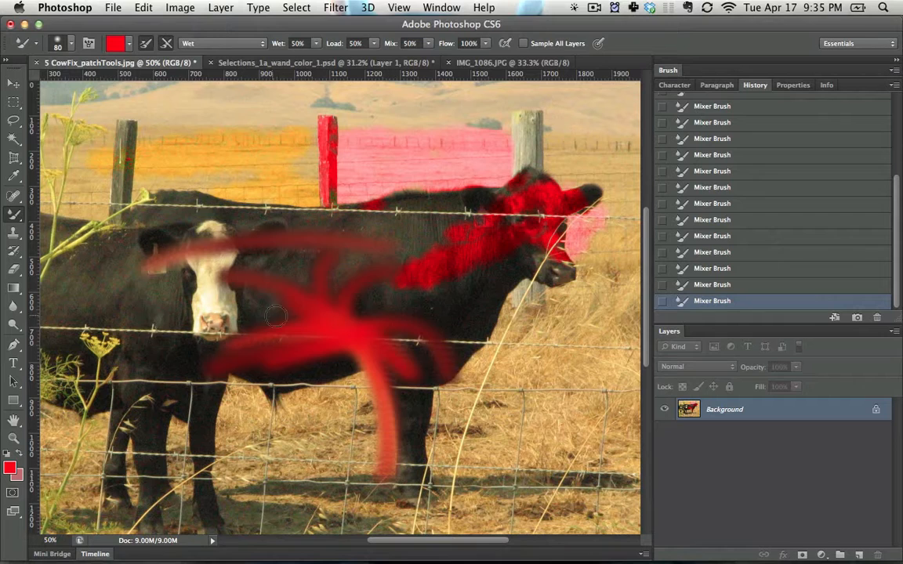
Set the foreground colour to blue 005aff and blend blue strokes through the red paint on the rear cow's body
{"action": "left_click", "coordinate": [9, 469]}
{"action": "left_click", "coordinate": [578, 337]}
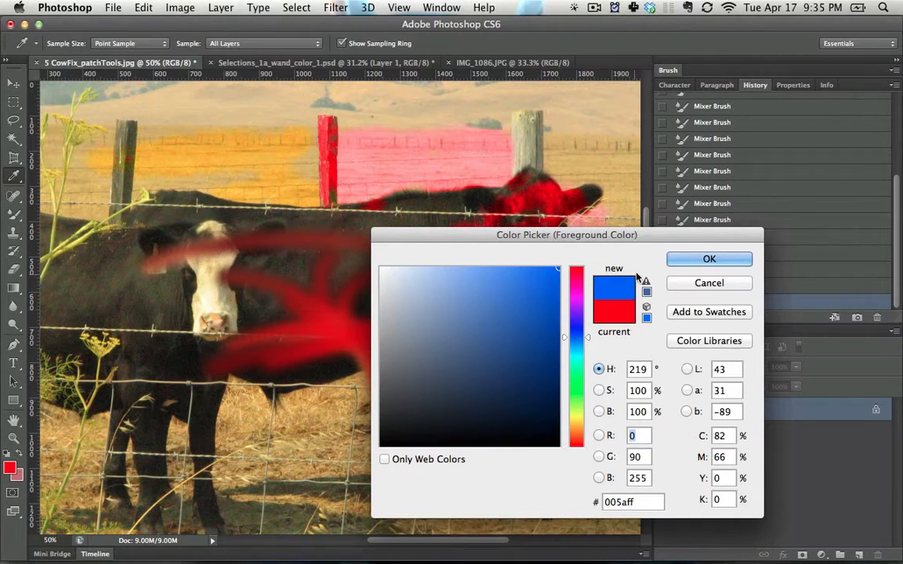
{"action": "left_click", "coordinate": [678, 268]}
{"action": "mouse_move", "coordinate": [404, 307]}
{"action": "left_mouse_down"}
{"action": "mouse_move", "coordinate": [315, 303]}
{"action": "mouse_move", "coordinate": [365, 308]}
{"action": "mouse_move", "coordinate": [303, 260]}
{"action": "mouse_move", "coordinate": [346, 293]}
{"action": "mouse_move", "coordinate": [331, 269]}
{"action": "mouse_move", "coordinate": [247, 264]}
{"action": "mouse_move", "coordinate": [353, 274]}
{"action": "mouse_move", "coordinate": [258, 379]}
{"action": "mouse_move", "coordinate": [315, 328]}
{"action": "mouse_move", "coordinate": [260, 363]}
{"action": "mouse_move", "coordinate": [397, 380]}
{"action": "left_mouse_up"}
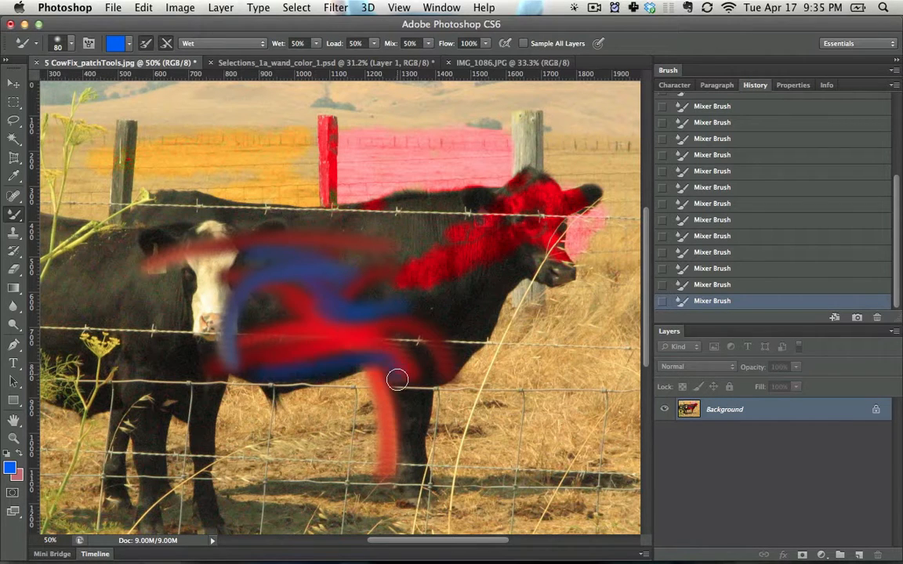
Choose the 90 px textured brush tip and mix rough blue strokes into the paint between the two cows
{"action": "right_click", "coordinate": [359, 347]}
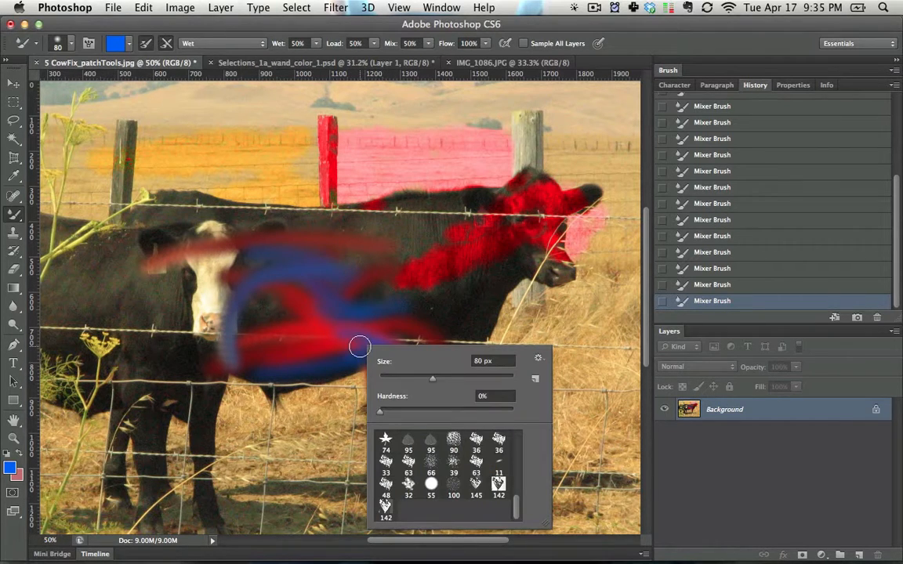
{"action": "left_click", "coordinate": [455, 444]}
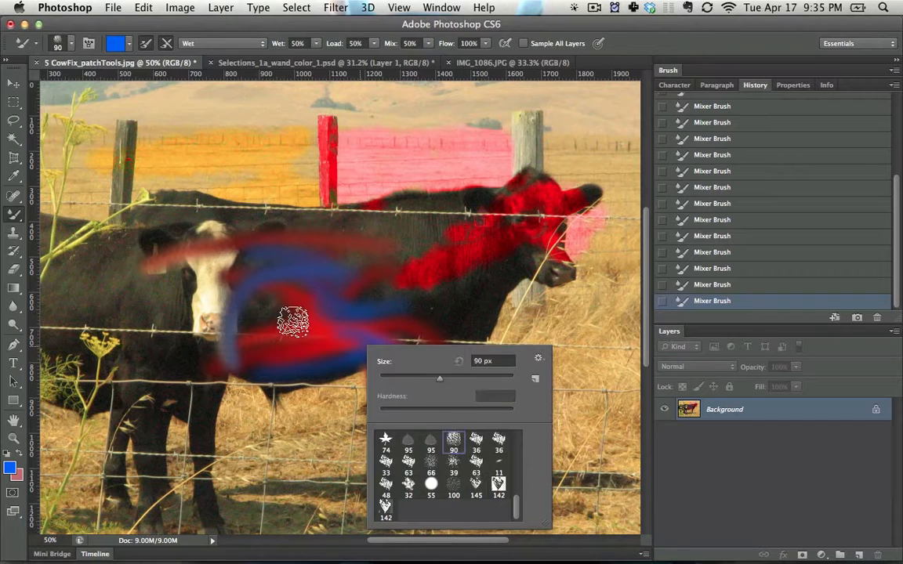
{"action": "left_click", "coordinate": [292, 319]}
{"action": "mouse_move", "coordinate": [282, 339]}
{"action": "left_mouse_down"}
{"action": "mouse_move", "coordinate": [338, 371]}
{"action": "mouse_move", "coordinate": [302, 310]}
{"action": "mouse_move", "coordinate": [284, 430]}
{"action": "left_mouse_up"}
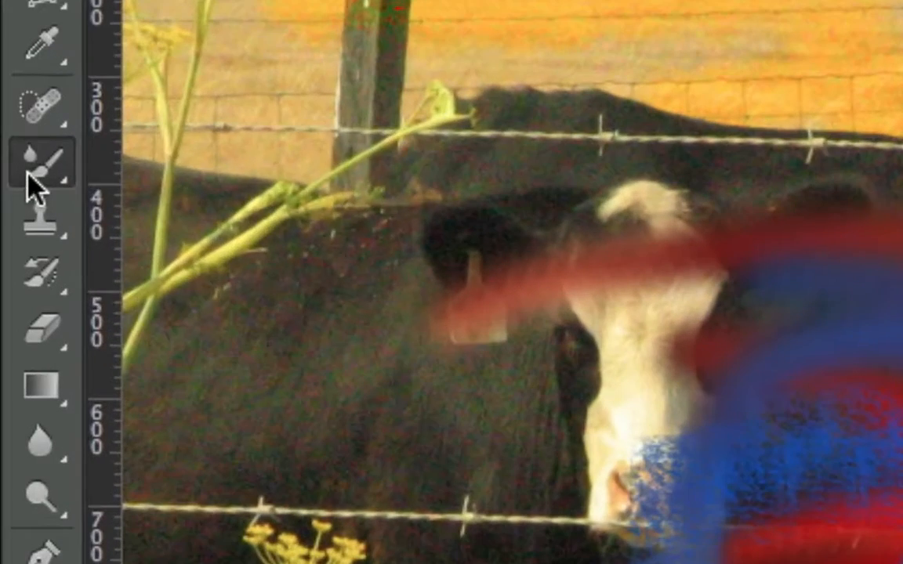
Switch from the Mixer Brush back to the regular Brush Tool
{"action": "left_click", "coordinate": [14, 216]}
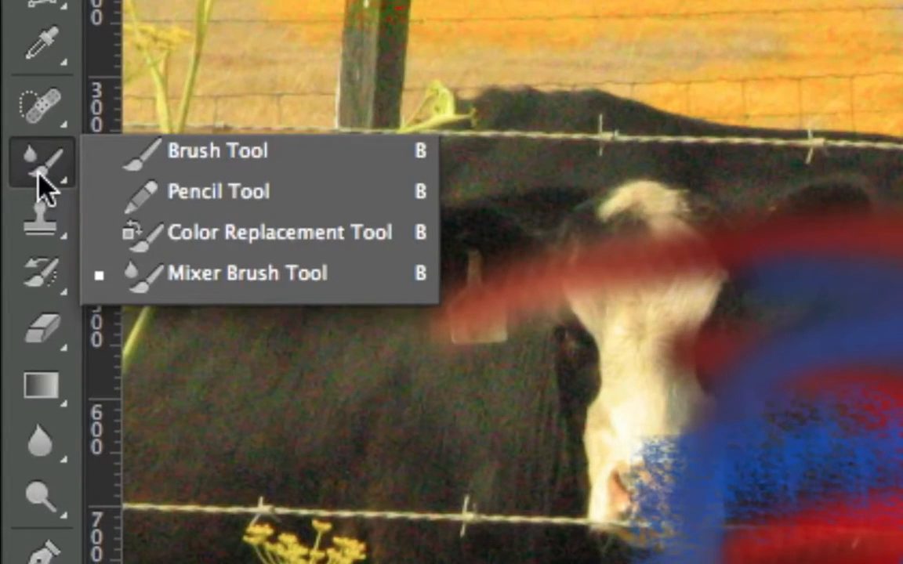
{"action": "left_click", "coordinate": [184, 156]}
{"action": "left_click", "coordinate": [30, 171]}
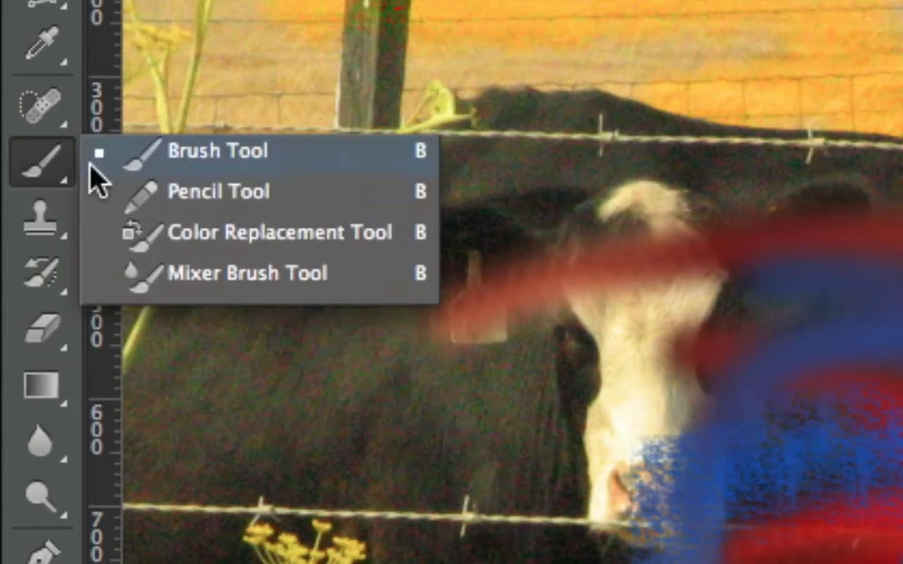
{"action": "left_click", "coordinate": [48, 169]}
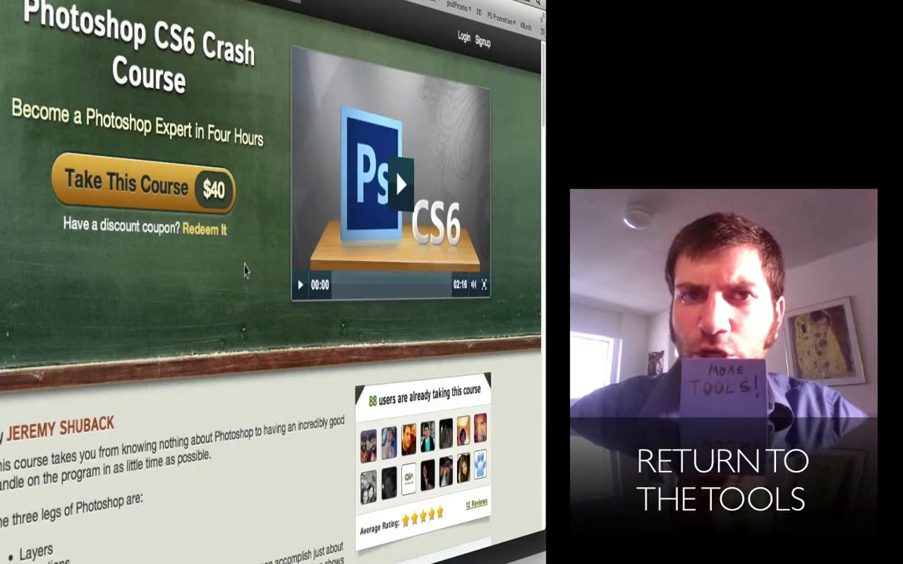
{"action": "scroll", "coordinate": [245, 271], "scroll_direction": "down", "scroll_amount": 3}
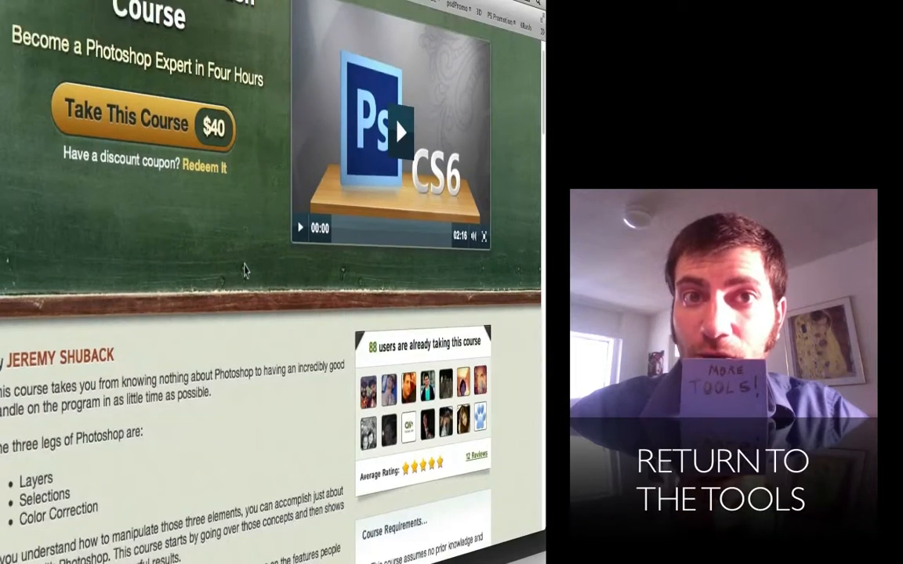
{"action": "scroll", "coordinate": [245, 270], "scroll_direction": "down", "scroll_amount": 12}
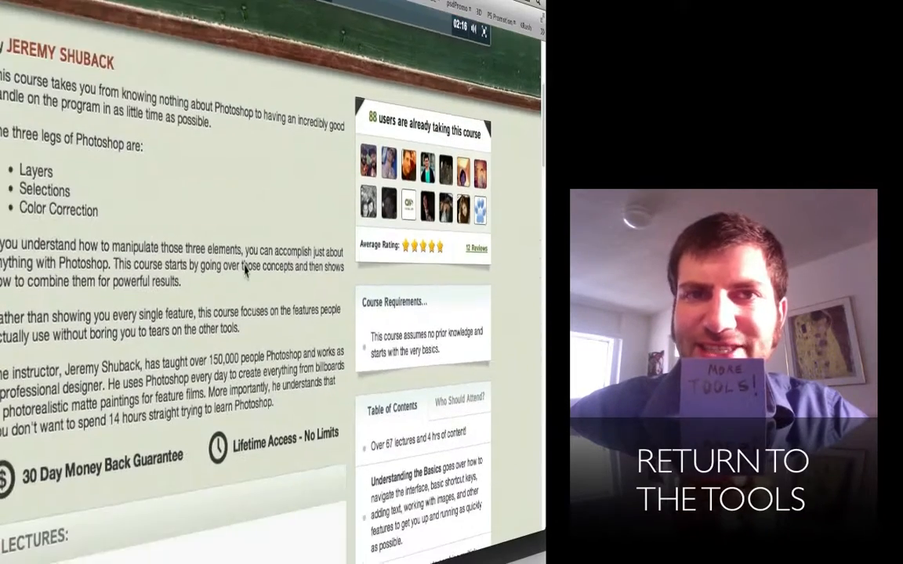